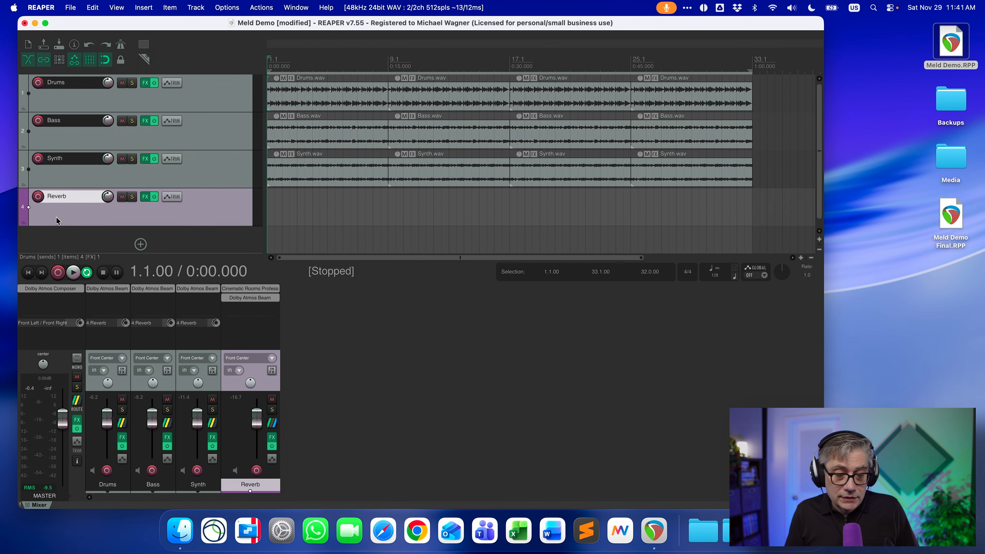
Step: Inspect the Cinematic Rooms reverb on the Reverb track, and bring up the Dolby Atmos Composer on the master track
left_click(247, 289)
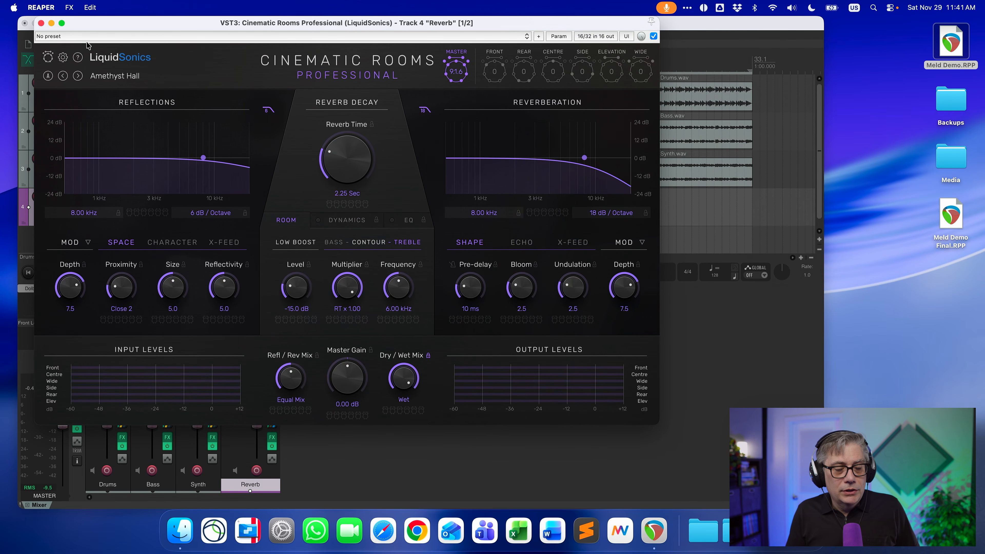
left_click(41, 24)
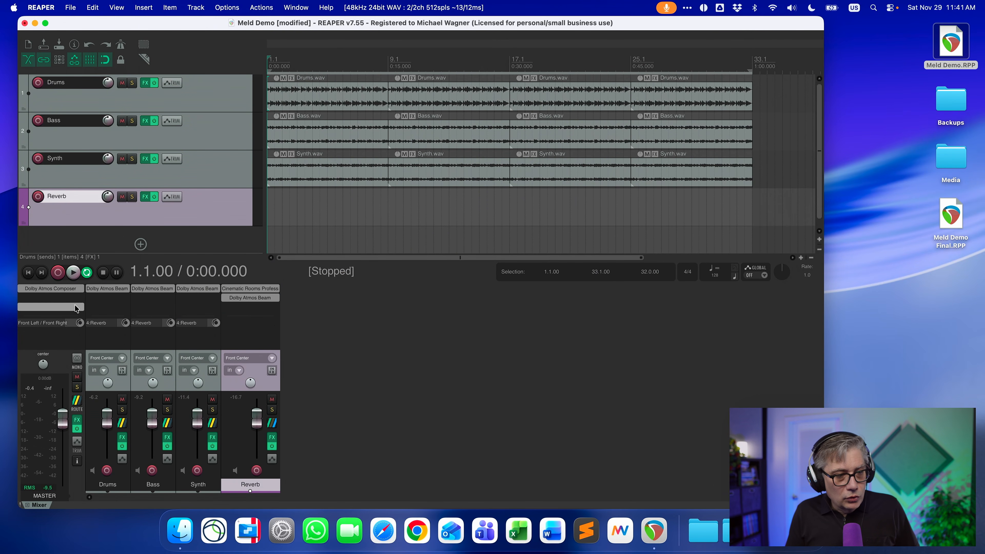
left_click(44, 289)
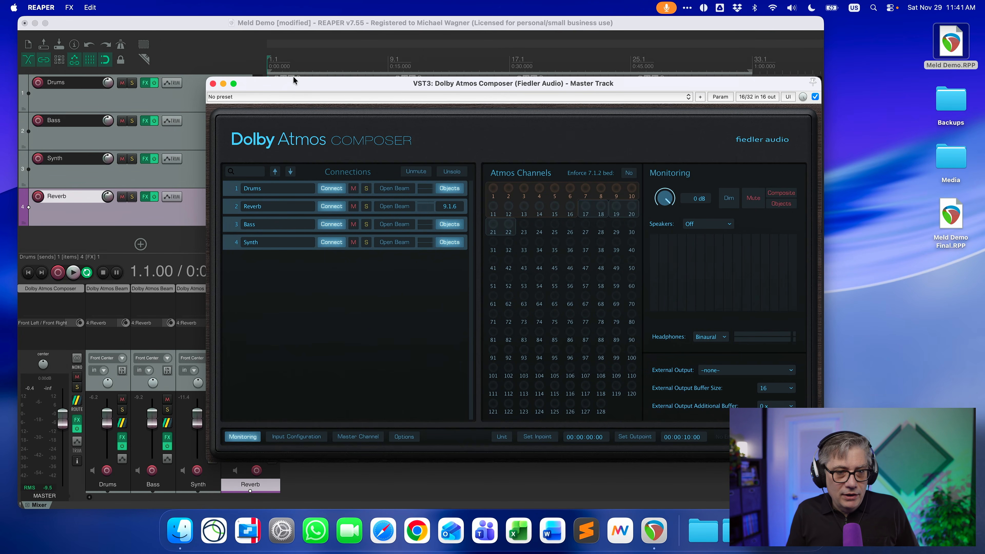
left_click_drag(293, 86, 381, 72)
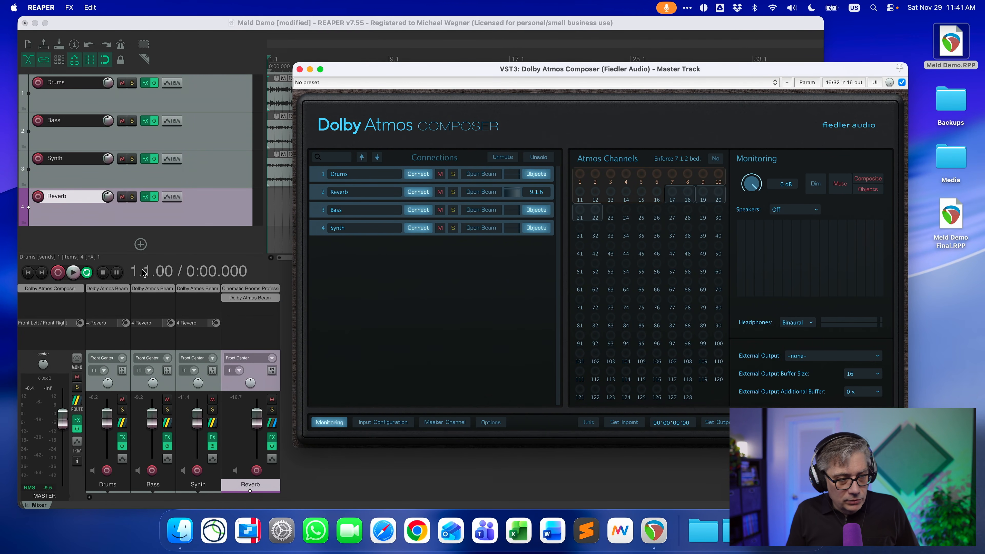
Step: Inspect the Drums track's Dolby Atmos Beam in top and 3D panner views, and check the Reverb track's Beam
left_click(108, 290)
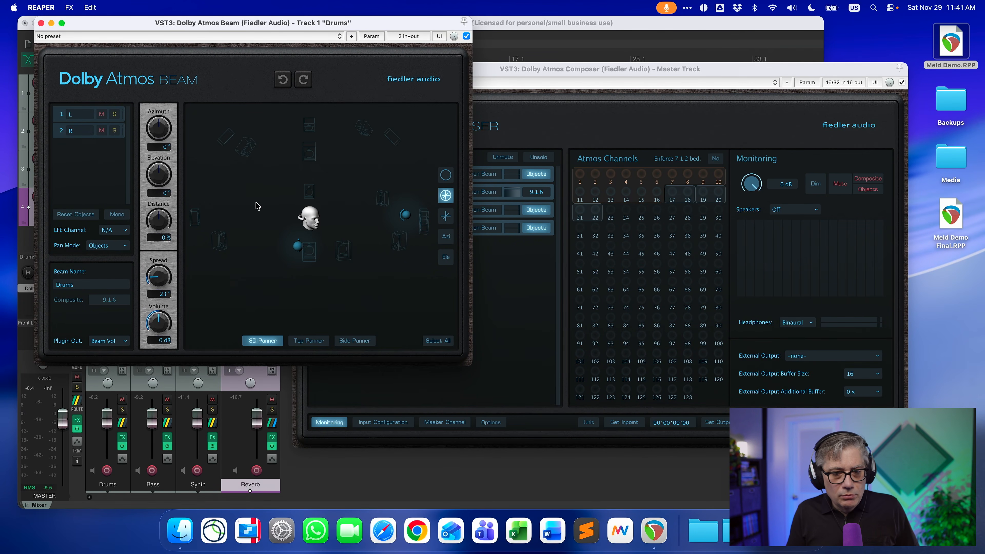
left_click(306, 341)
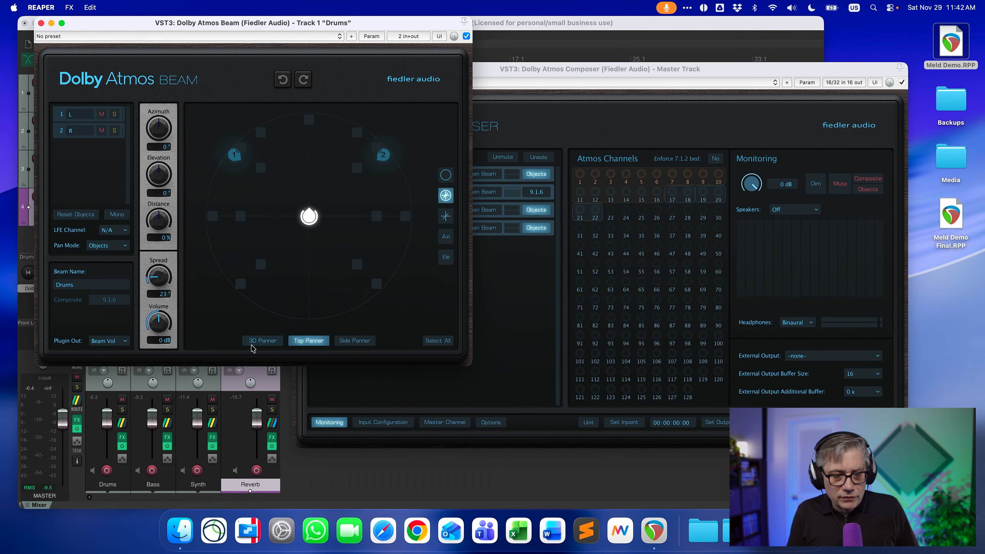
left_click(256, 342)
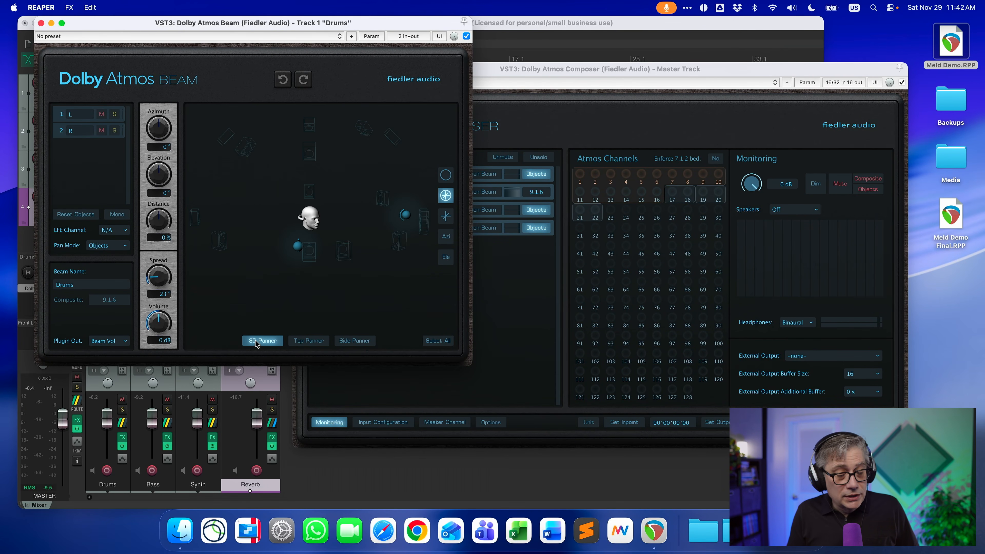
left_click(40, 23)
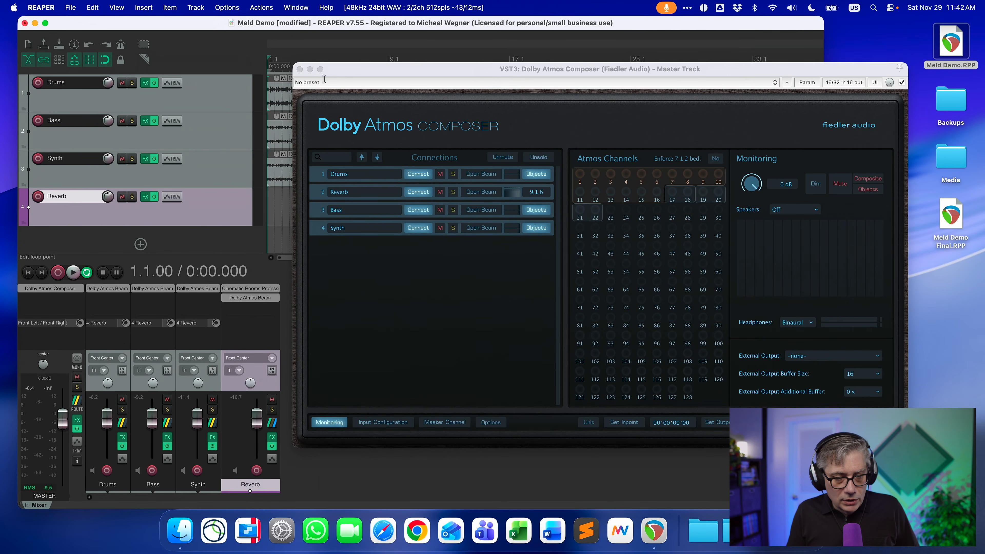
left_click(251, 298)
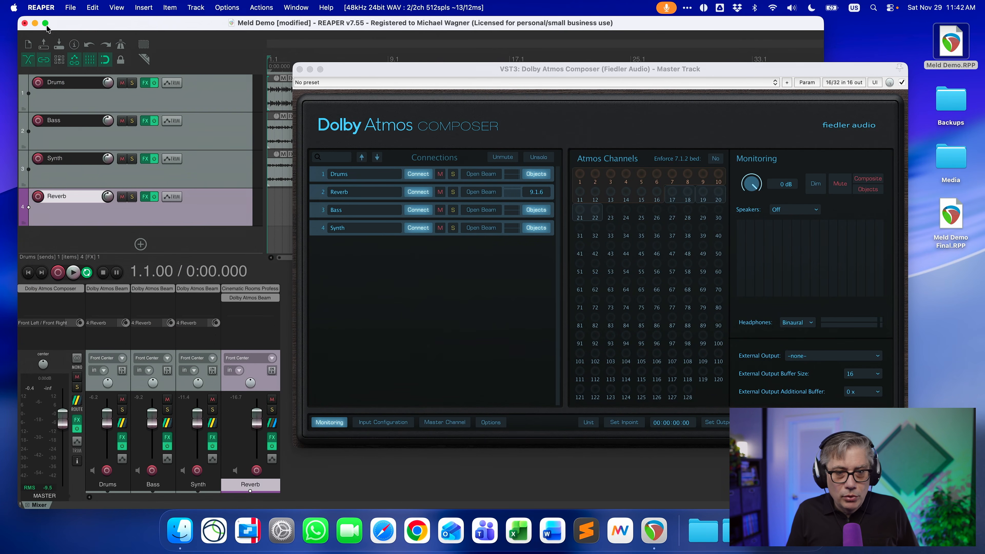
left_click(41, 23)
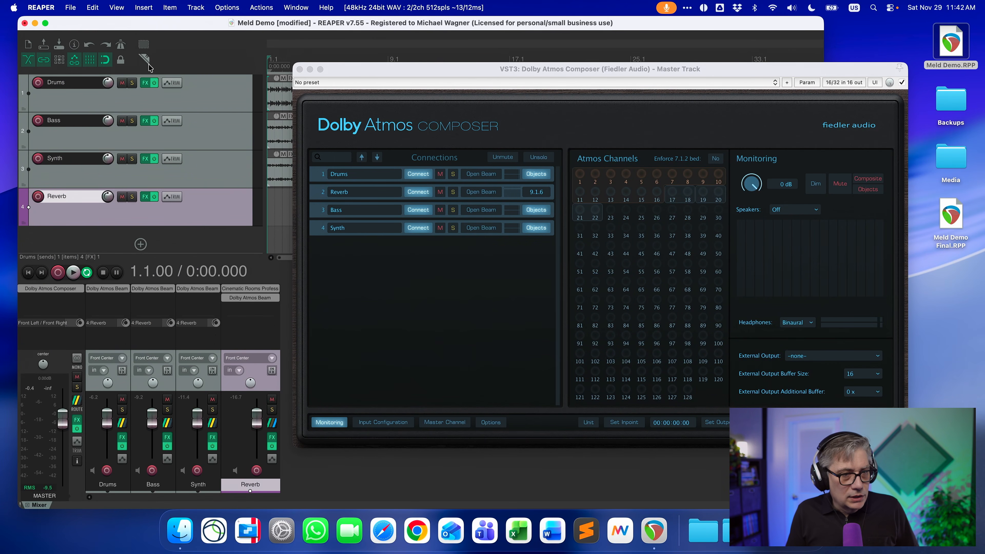
Step: Play the project and audition the mix with the Composite and Objects monitoring mutes engaged one at a time in Dolby Atmos Composer
left_click(72, 275)
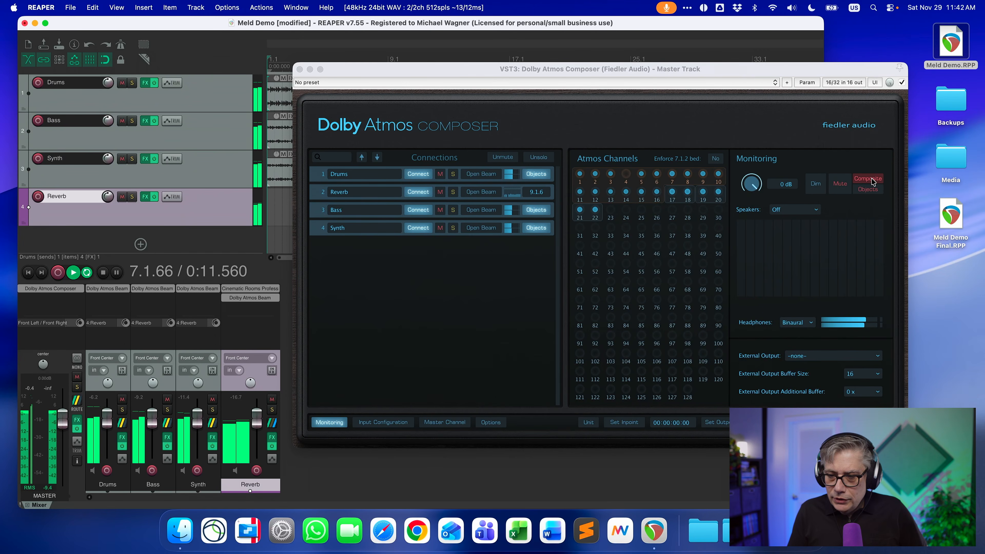
left_click(871, 182)
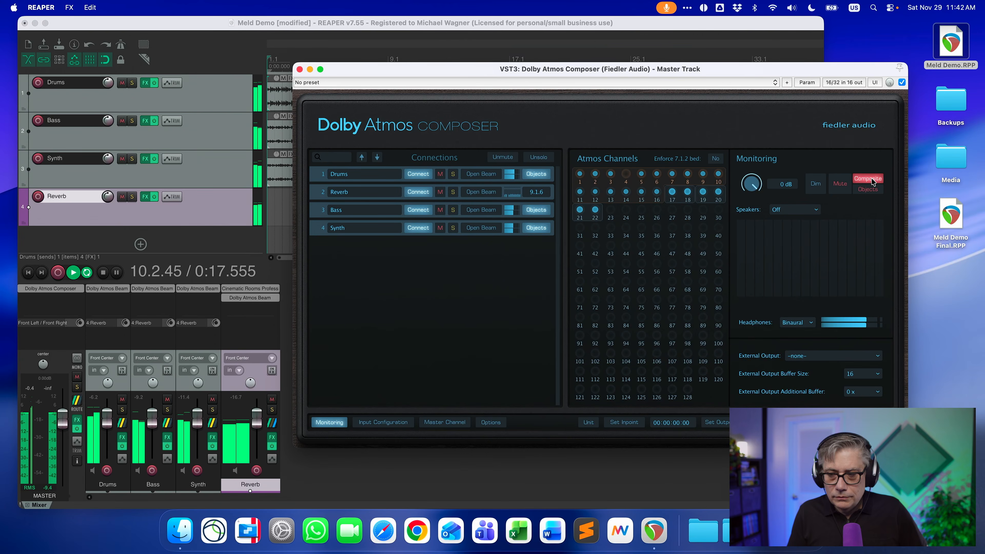
left_click(869, 189)
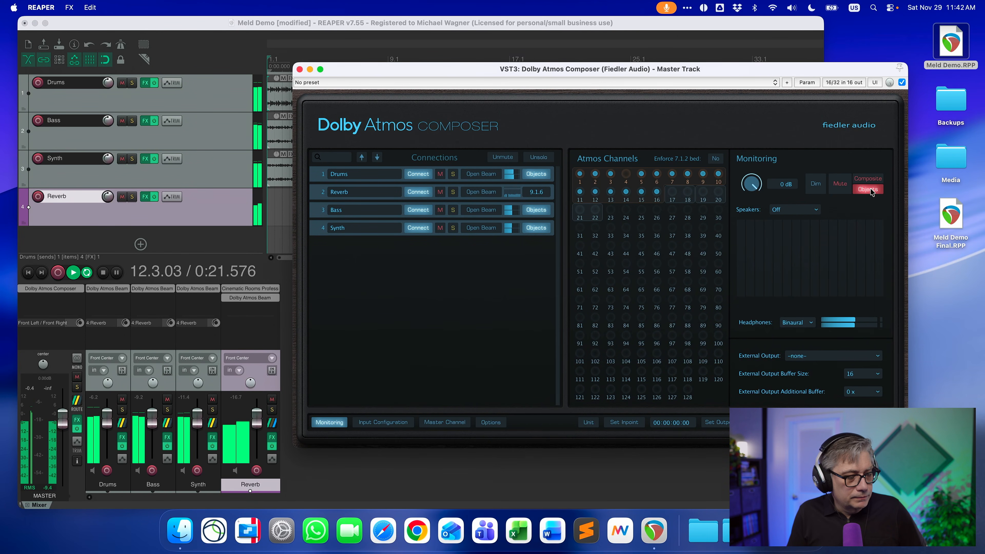
left_click(868, 190)
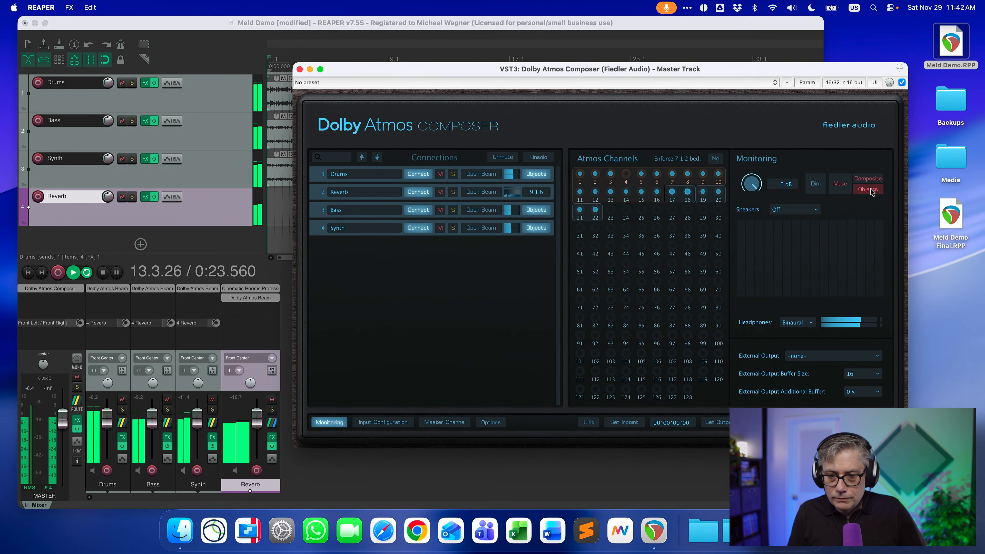
left_click(304, 29)
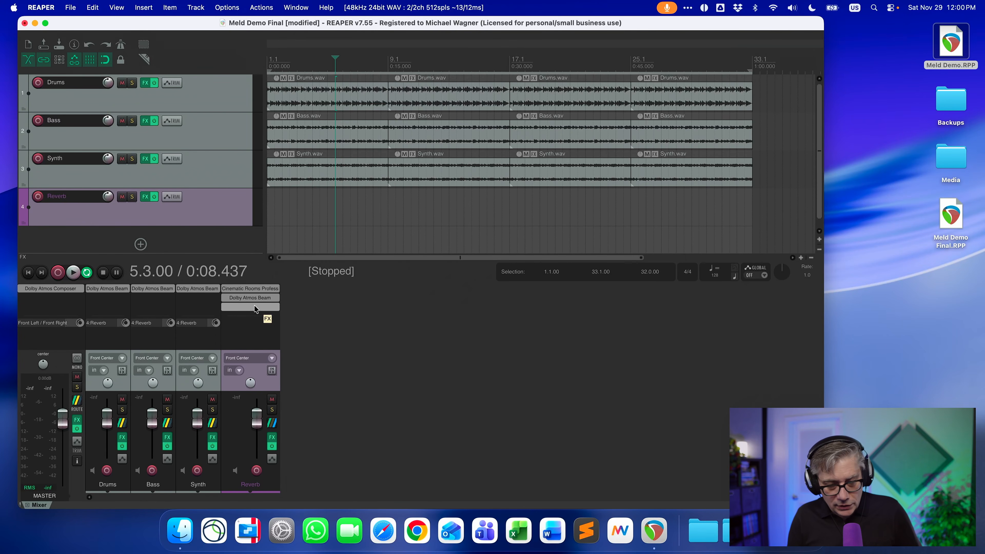
Step: Add the VST3 MELD (Metric Halo) plugin to the Reverb track's effects chain
double_click(255, 308)
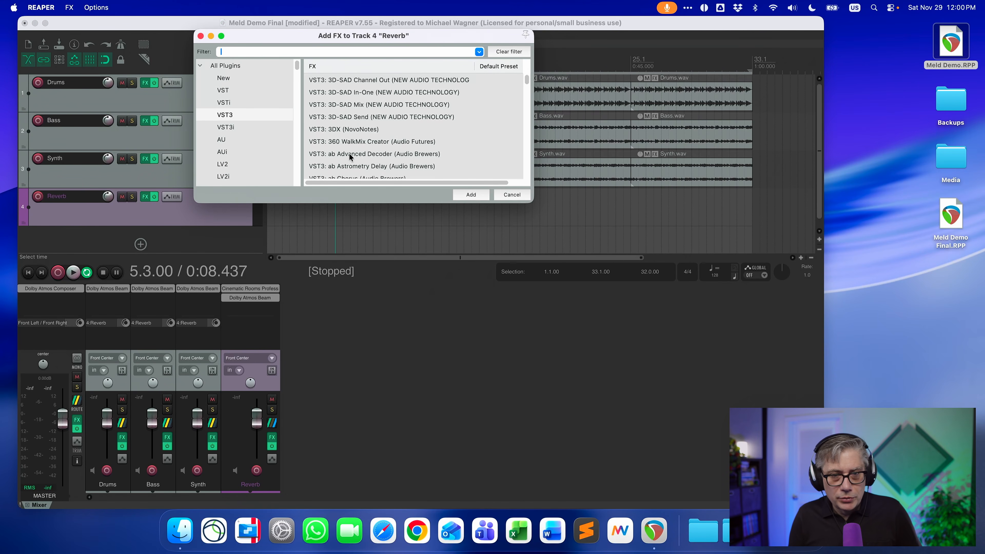
type("meld")
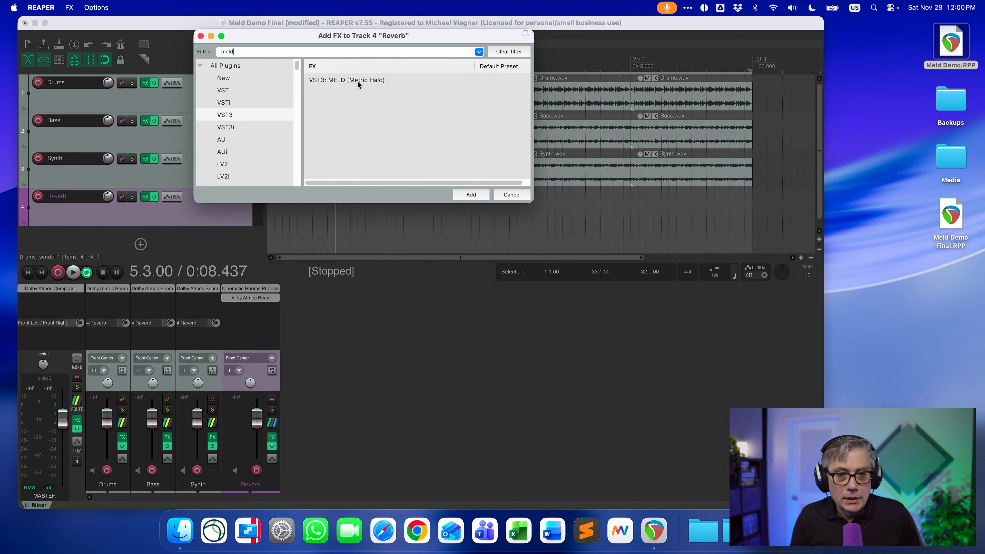
left_click(359, 81)
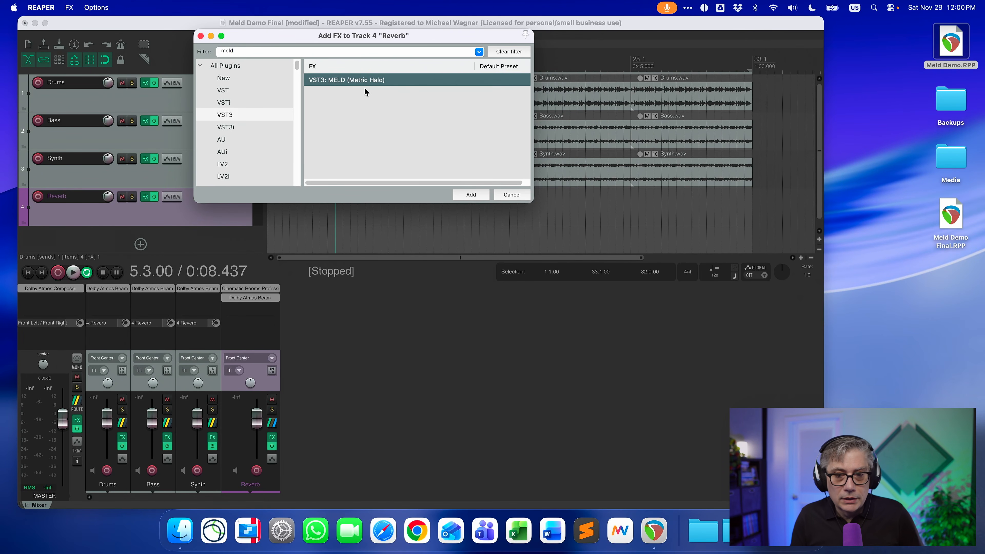
left_click(471, 195)
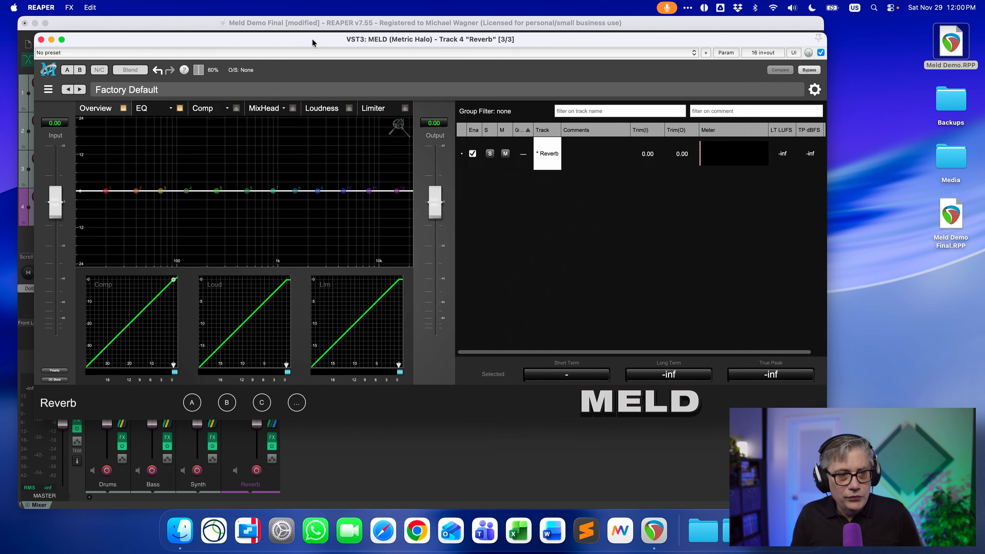
left_click_drag(311, 39, 399, 71)
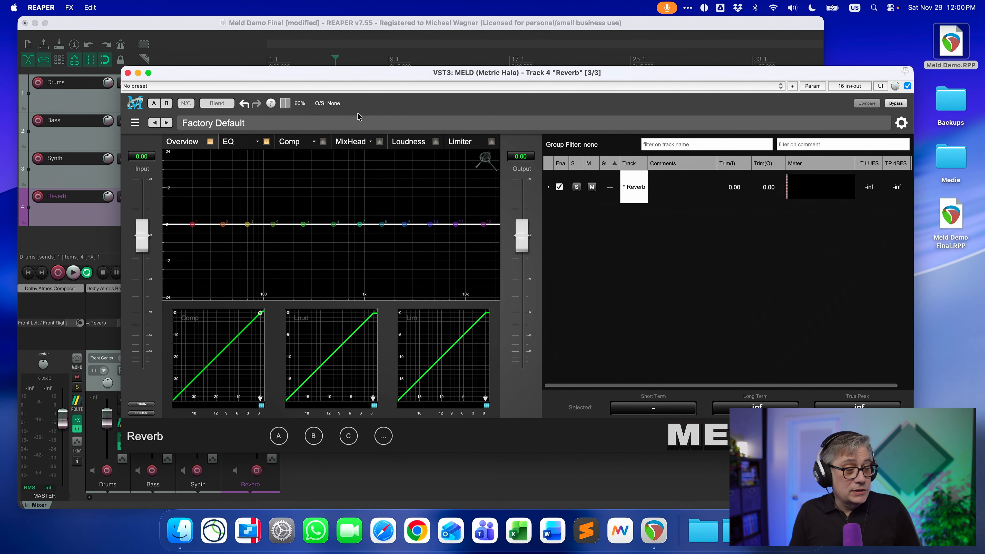
Step: Examine MELD's EQ, Comp, MixHead, Loudness and Limiter sections and return to its overview
left_click(246, 146)
left_click(305, 146)
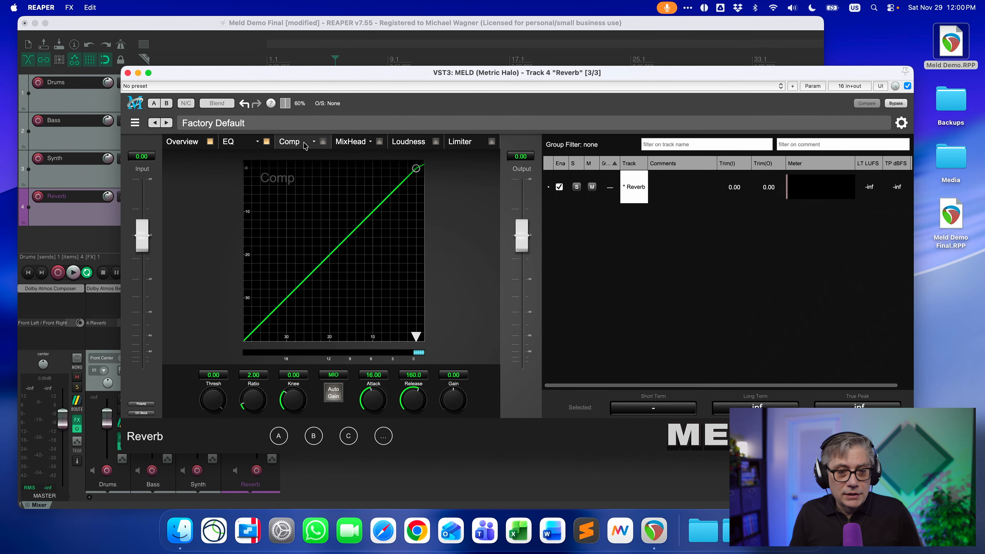
left_click(359, 145)
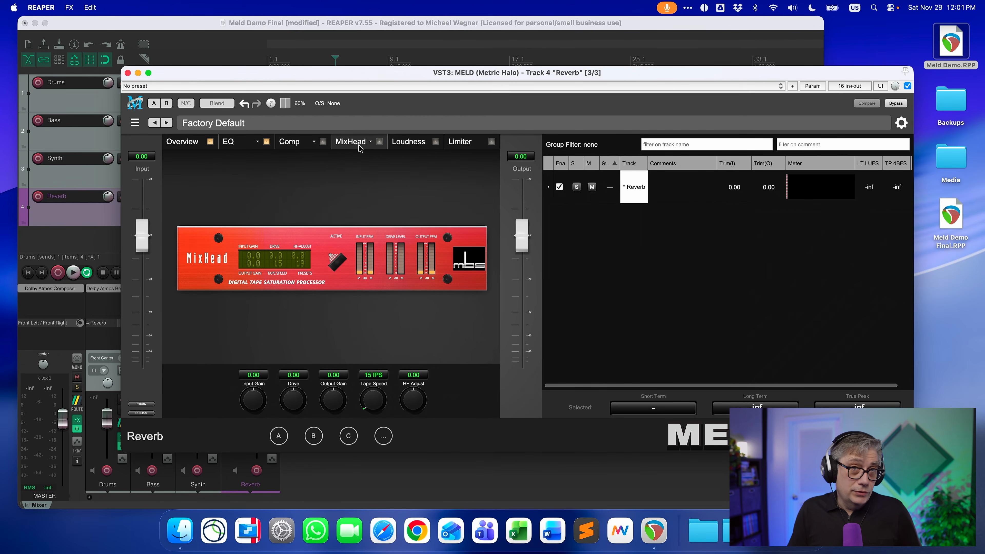
left_click(415, 146)
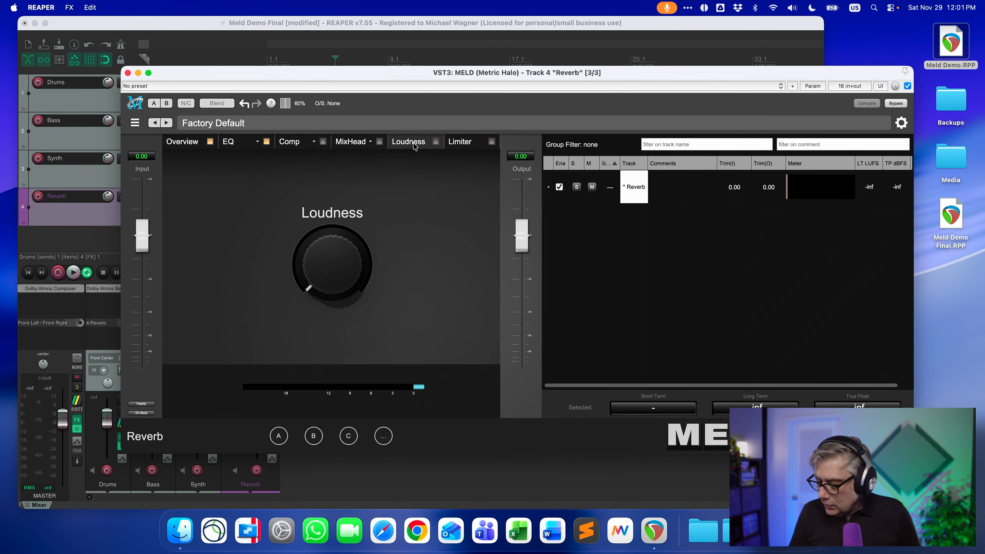
left_click(457, 143)
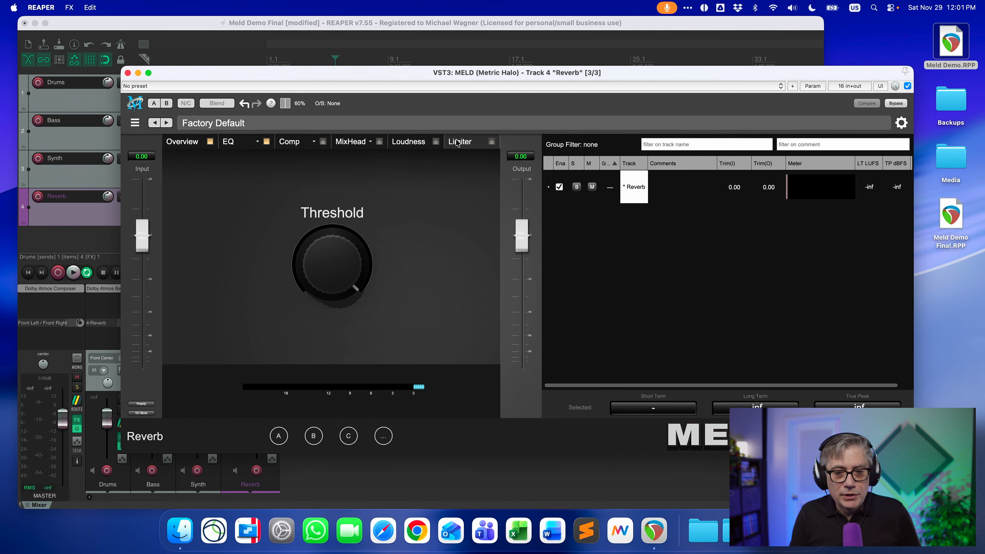
left_click(346, 141)
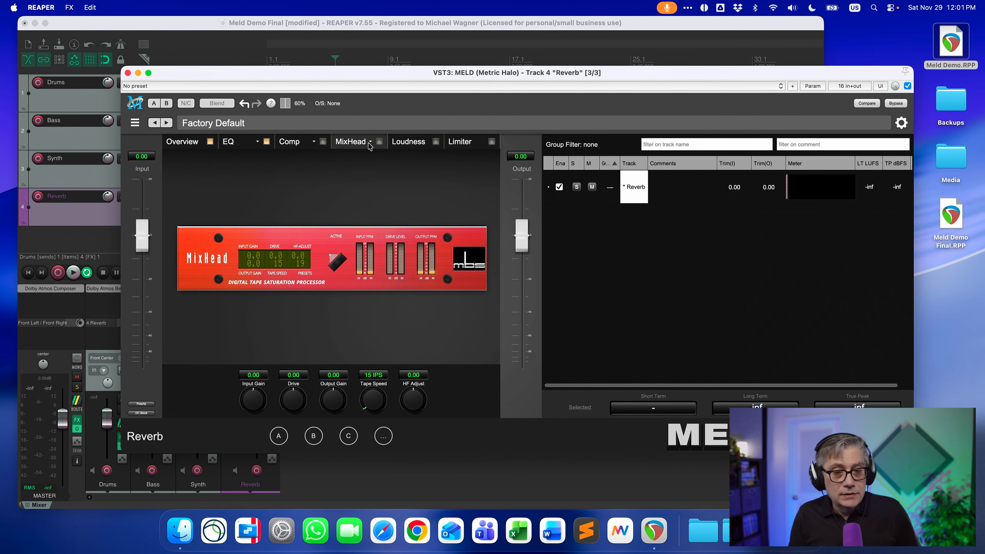
mouse_move(297, 146)
left_mouse_down()
mouse_move(362, 147)
mouse_move(315, 143)
left_mouse_up()
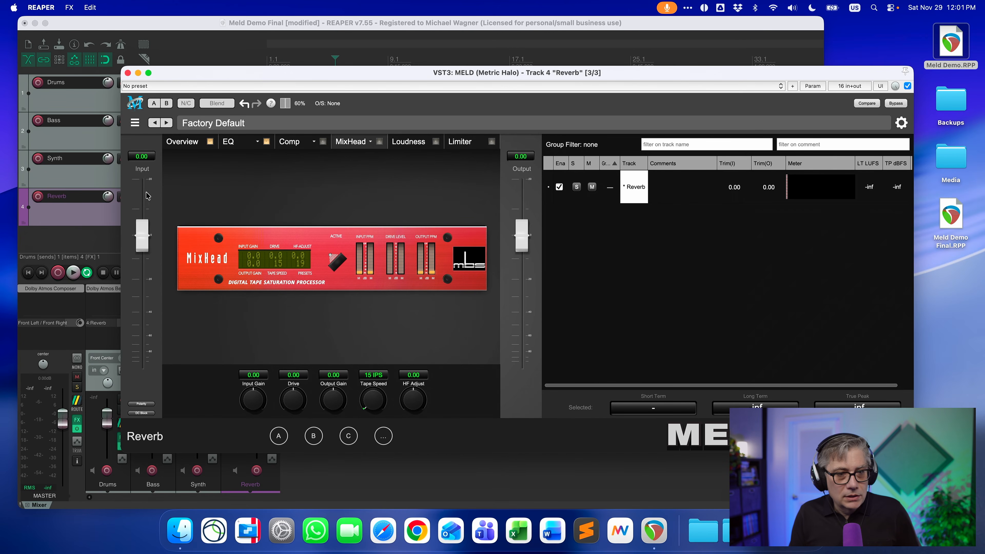
left_click(190, 144)
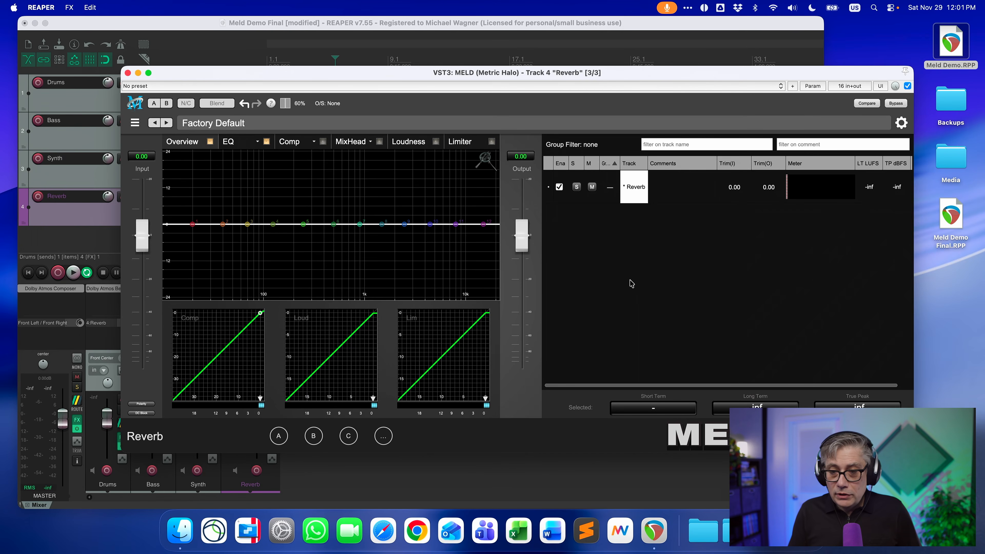
Step: Close the MELD window and place MELD ahead of Dolby Atmos Beam in the Reverb track's effects chain
left_click(128, 74)
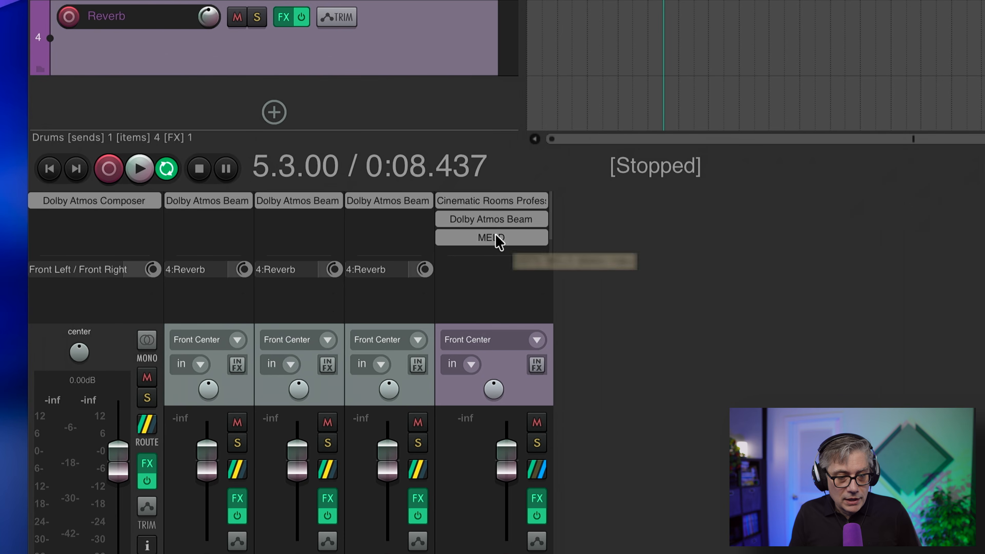
left_click_drag(504, 218, 504, 238)
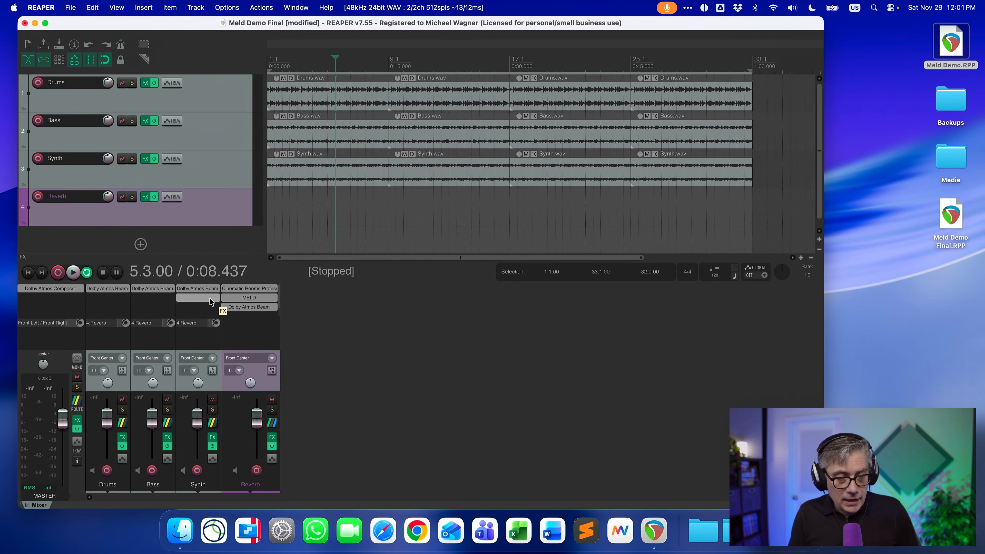
Step: Add MELD (Metric Halo) to the Synth track and place it ahead of Dolby Atmos Beam
double_click(207, 298)
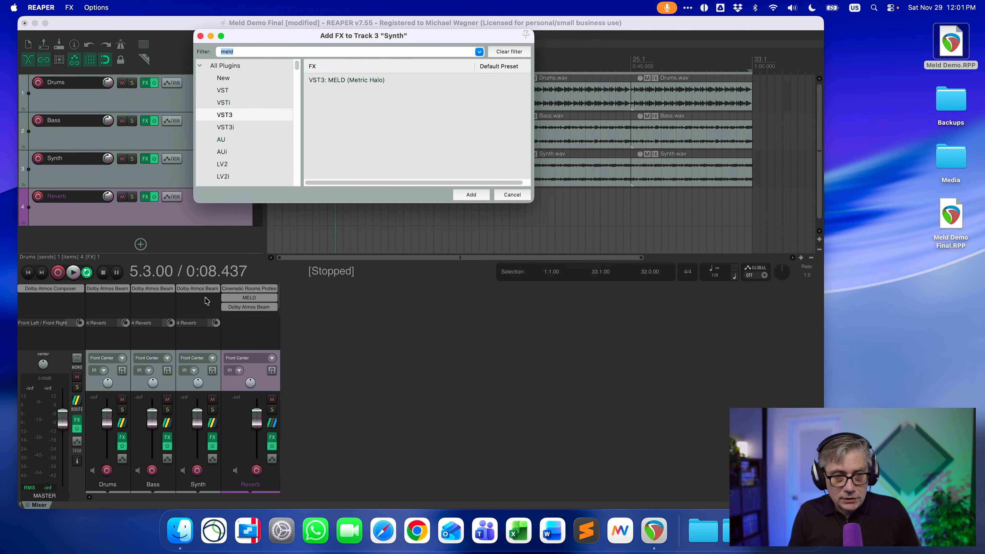
left_click(342, 79)
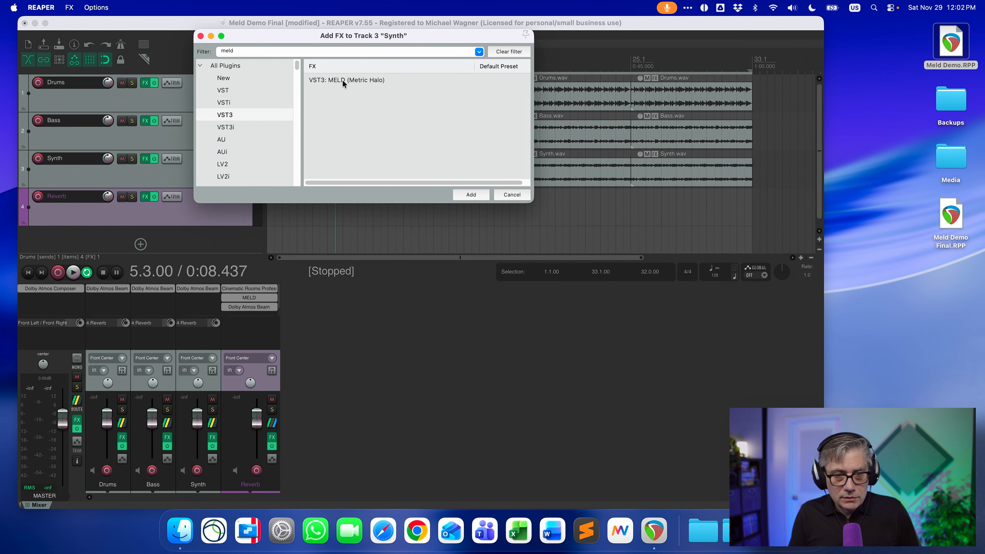
left_click(470, 195)
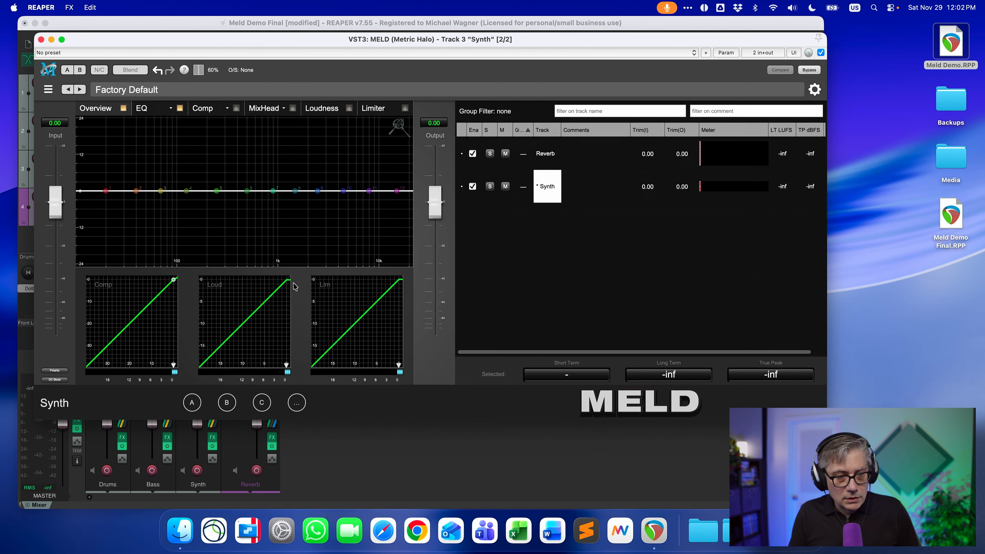
left_click(41, 40)
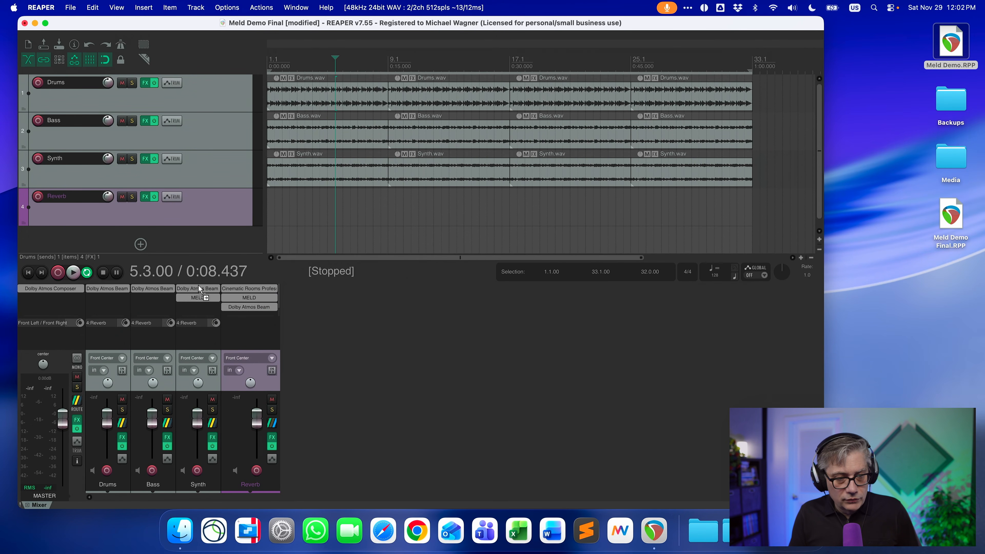
left_click_drag(199, 285, 198, 285)
Step: Add the VST3 MELD (Metric Halo) plugin to the Bass track and place it ahead of Dolby Atmos Beam
left_click(166, 298)
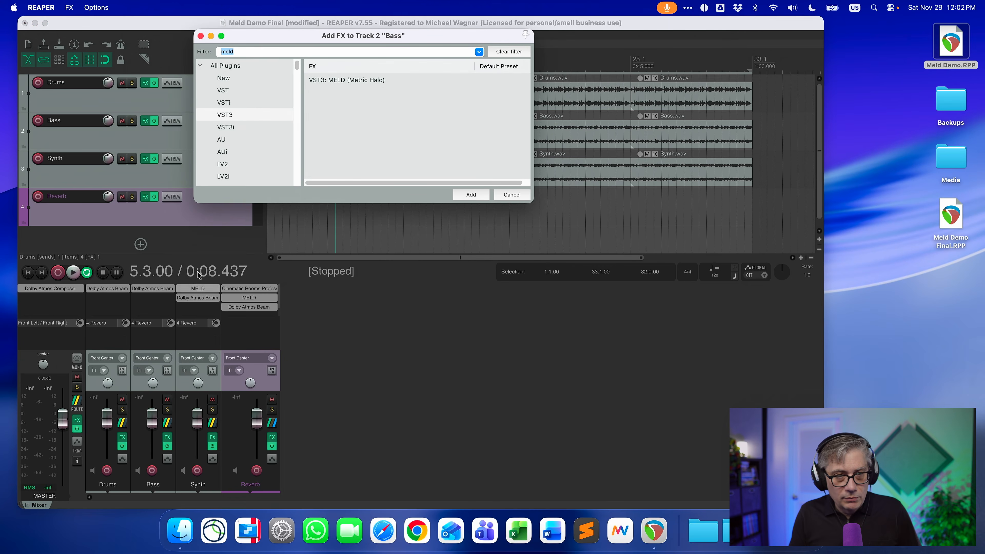
left_click(331, 80)
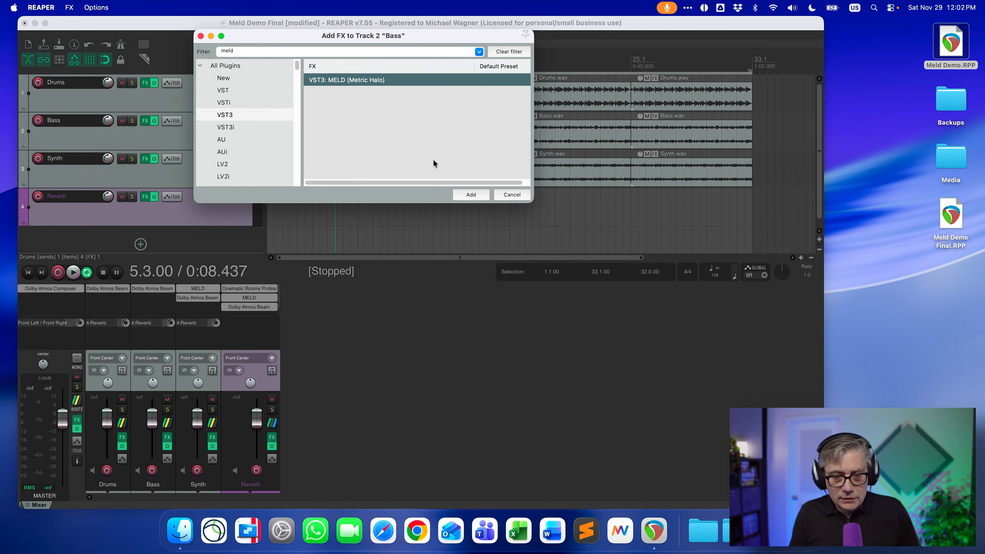
left_click(471, 194)
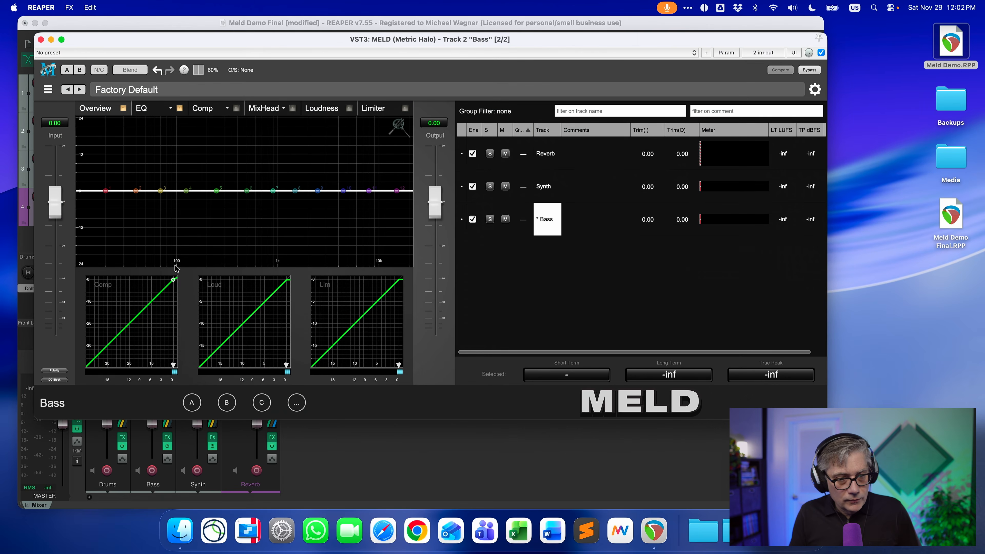
left_click(41, 40)
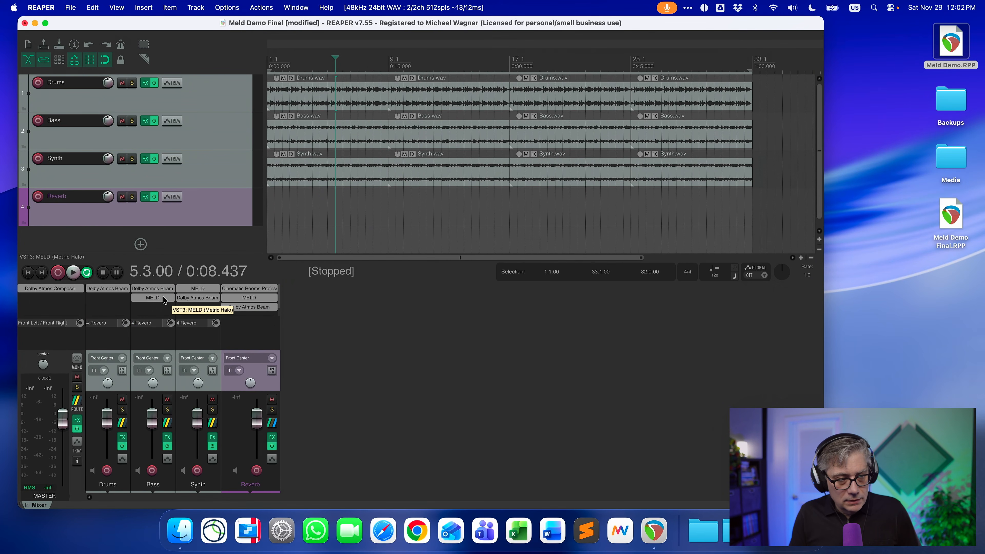
left_click_drag(165, 282, 161, 288)
Step: Add the VST3 MELD (Metric Halo) plugin to the Drums track and place it ahead of Dolby Atmos Beam
double_click(108, 299)
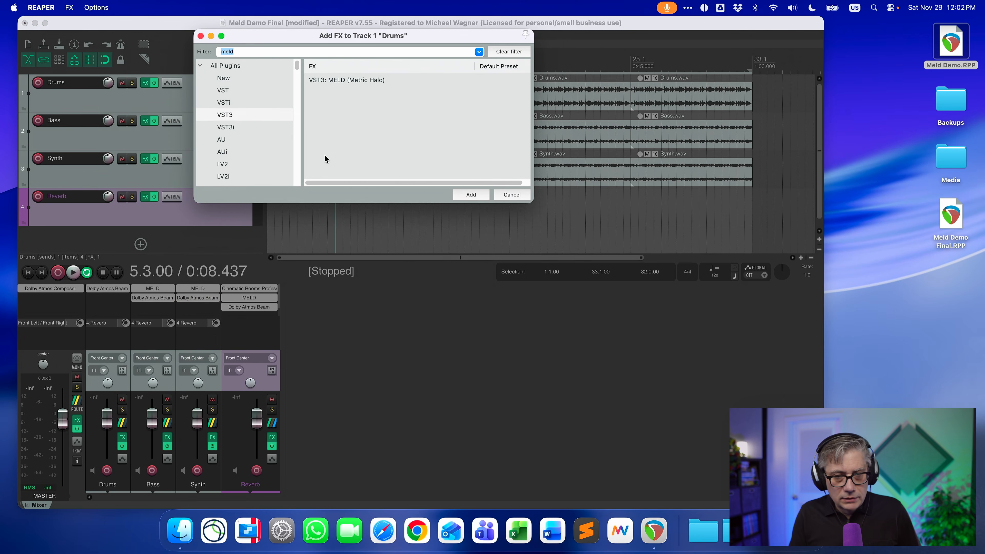
left_click(318, 80)
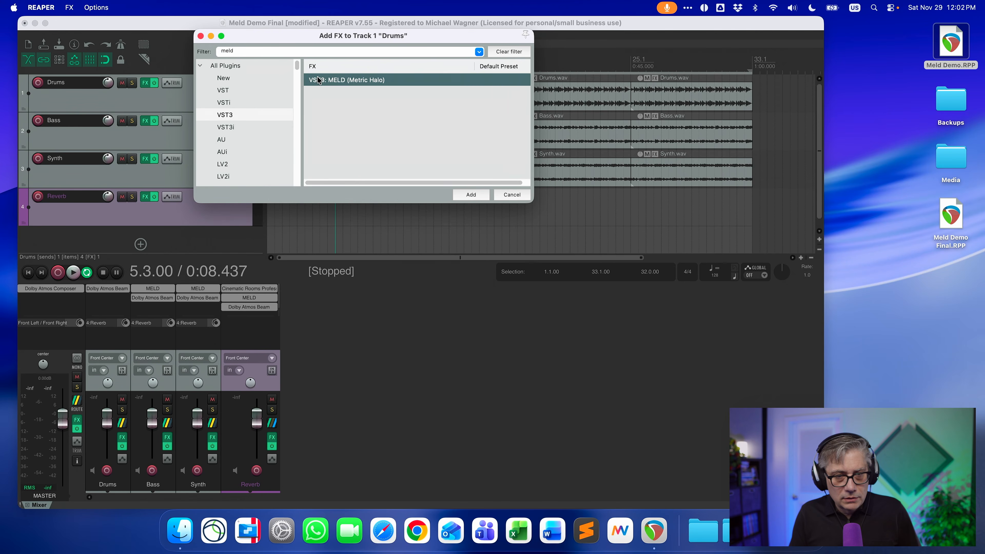
left_click(475, 196)
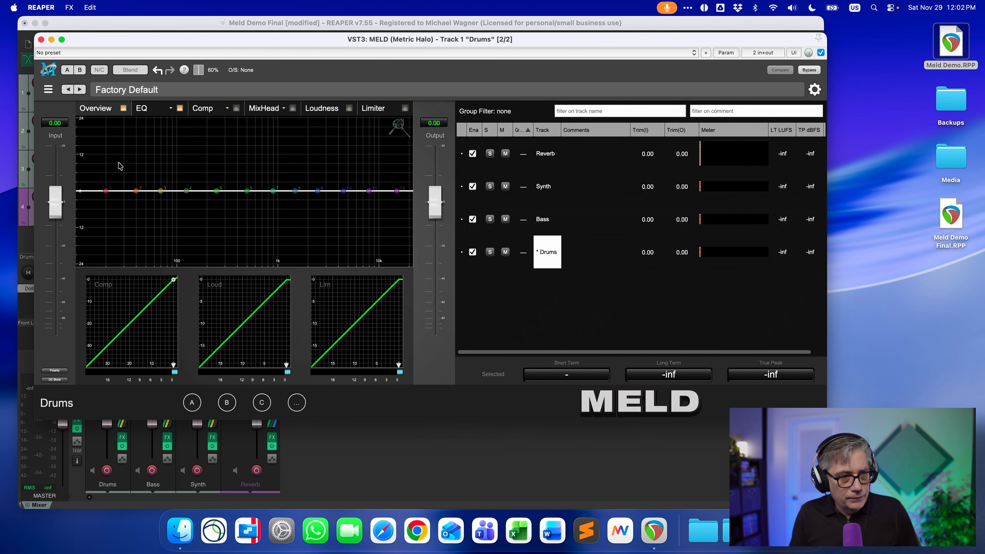
left_click(40, 40)
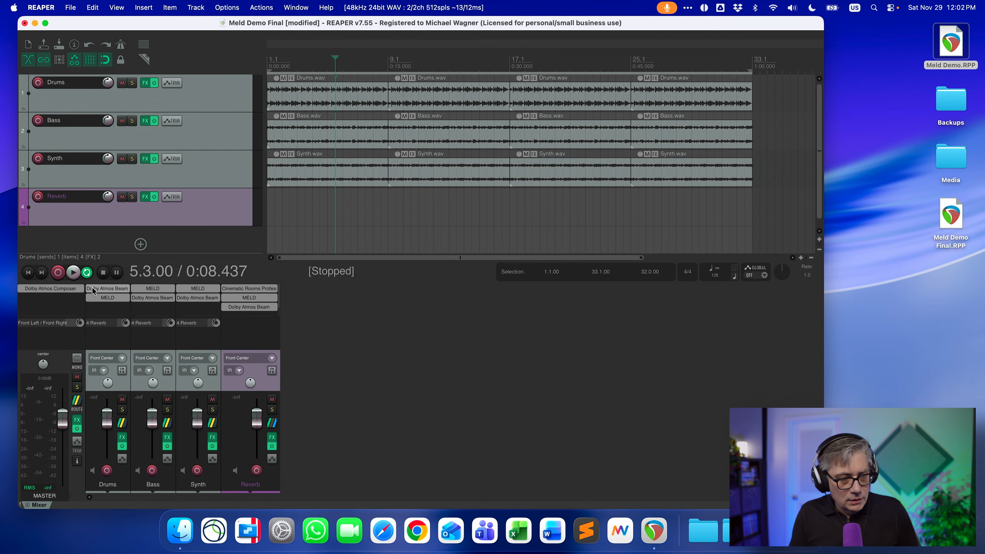
left_click_drag(104, 302, 107, 287)
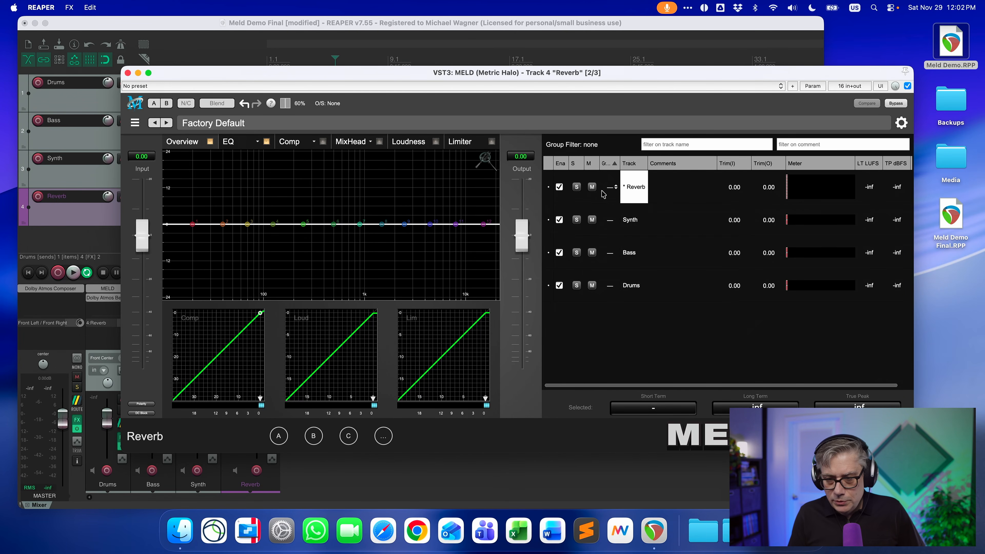
Step: In the Reverb track's MELD, assign Reverb to group A and Synth, Drums and Bass to group B
left_click(616, 189)
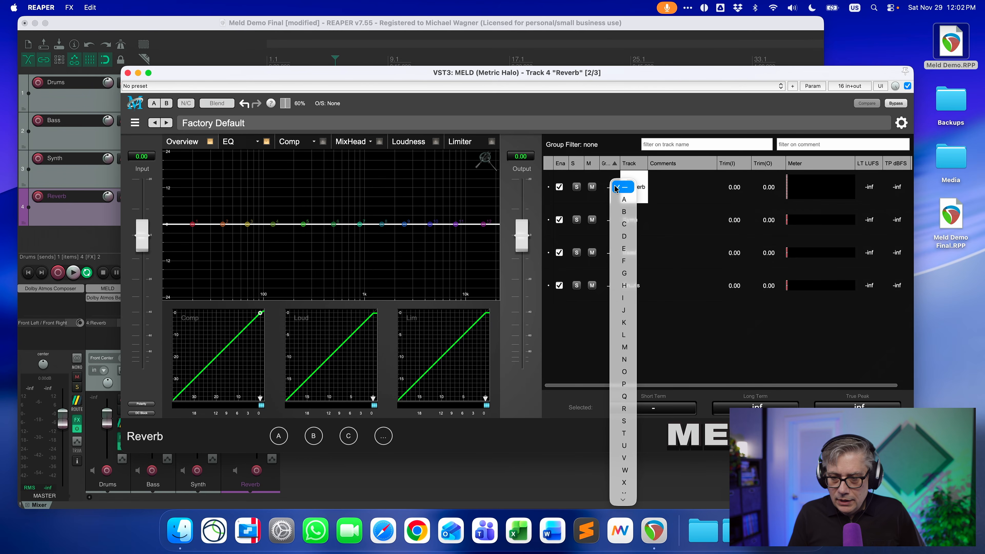
left_click(624, 200)
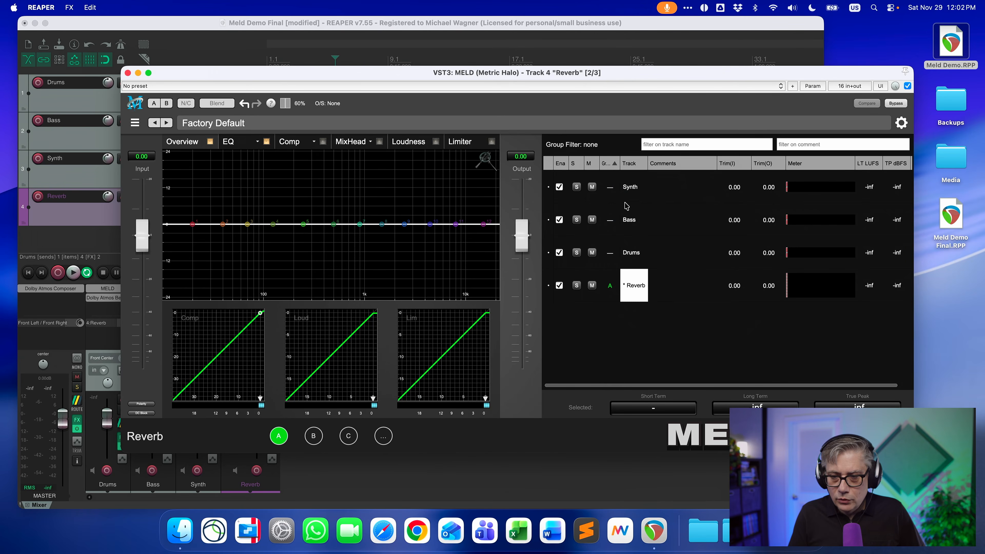
left_click(612, 188)
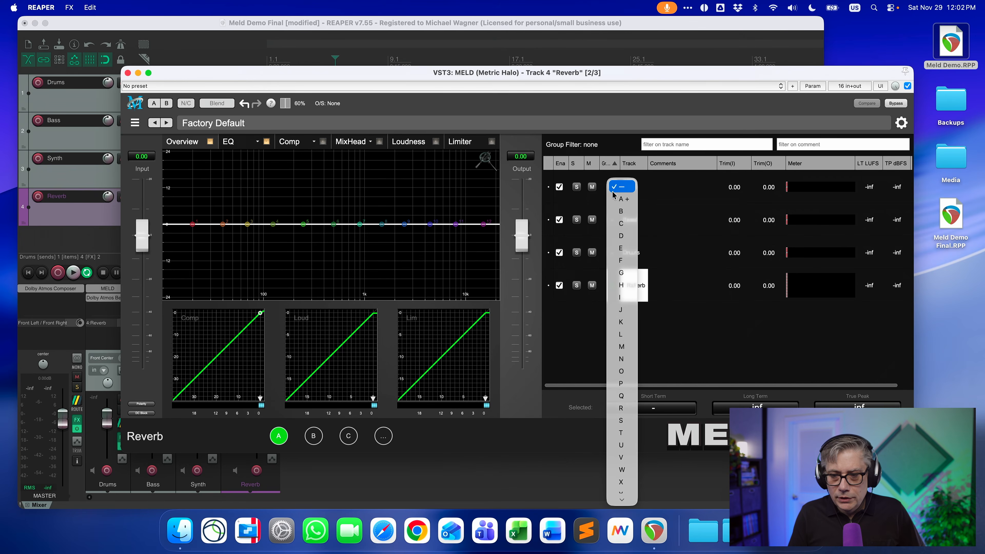
left_click(616, 213)
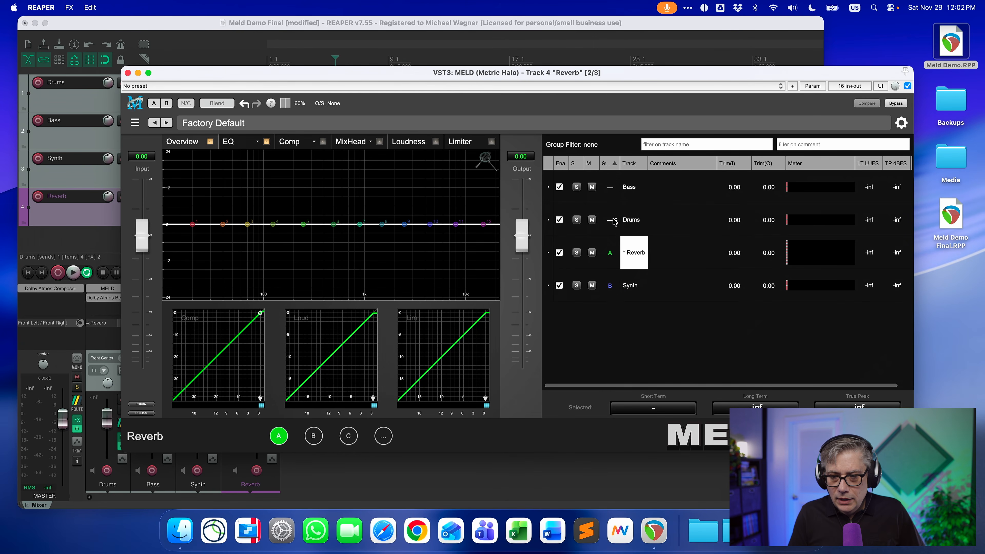
left_click(614, 189)
left_click(614, 216)
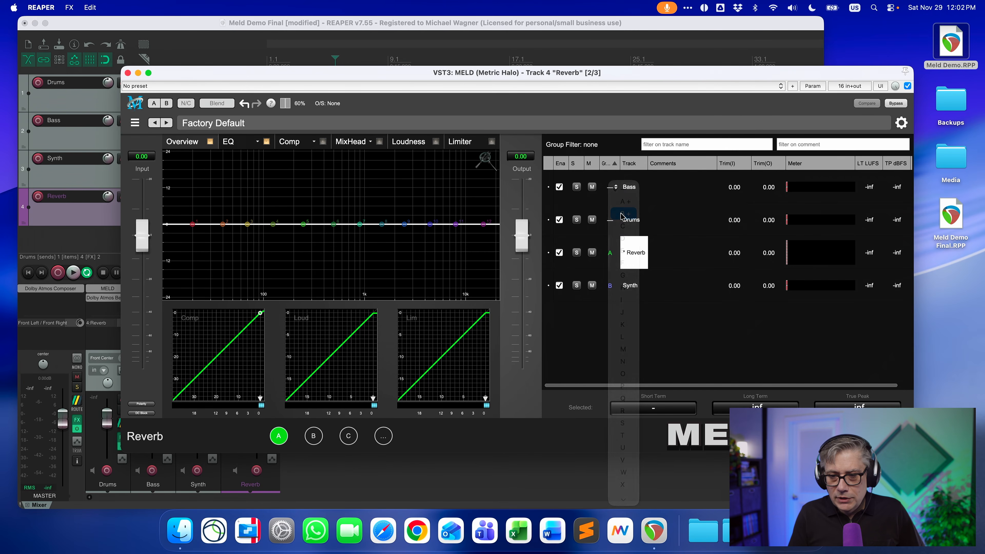
left_click(615, 189)
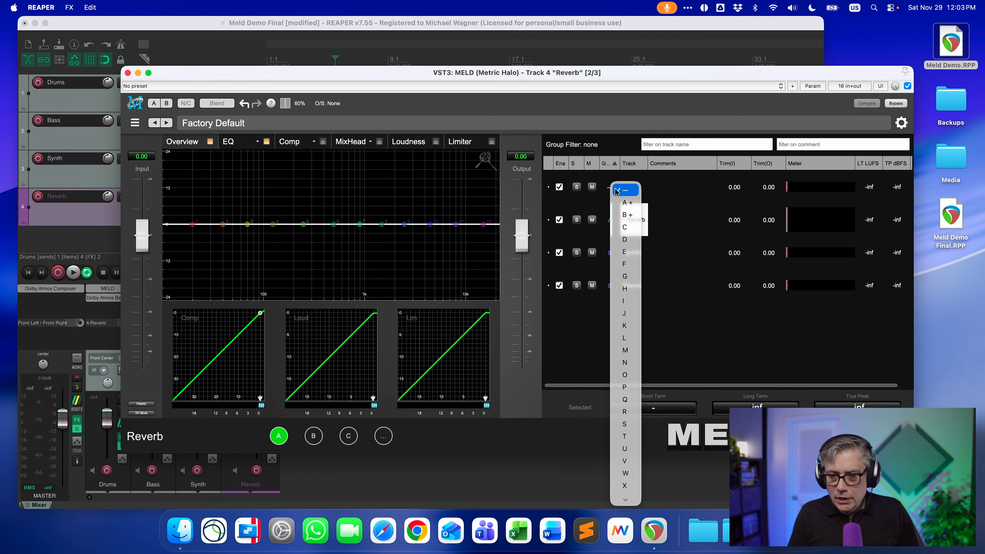
left_click(619, 216)
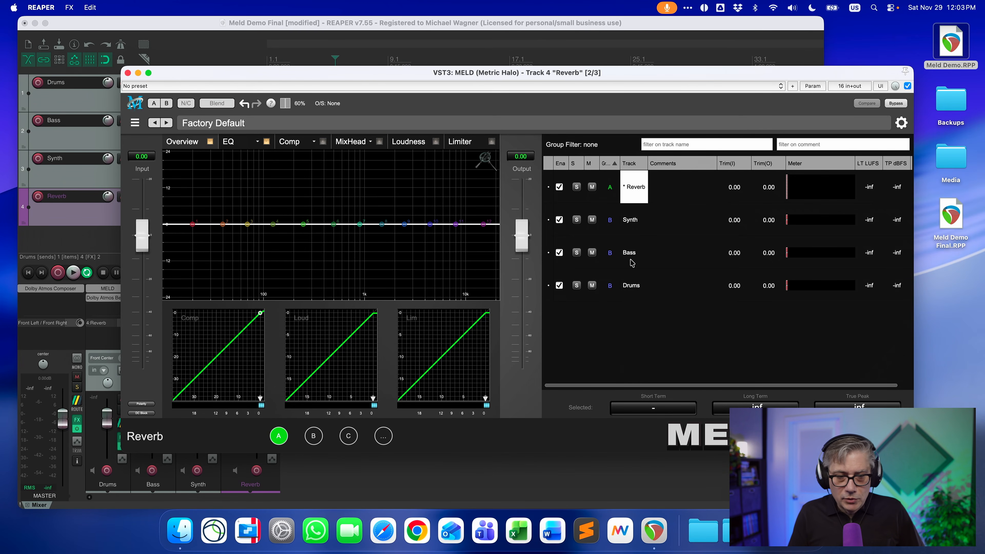
Step: Open the Drums and Bass tracks' MELD windows, moving the Reverb and Drums ones aside to keep the mixer accessible
left_click_drag(189, 74, 323, 51)
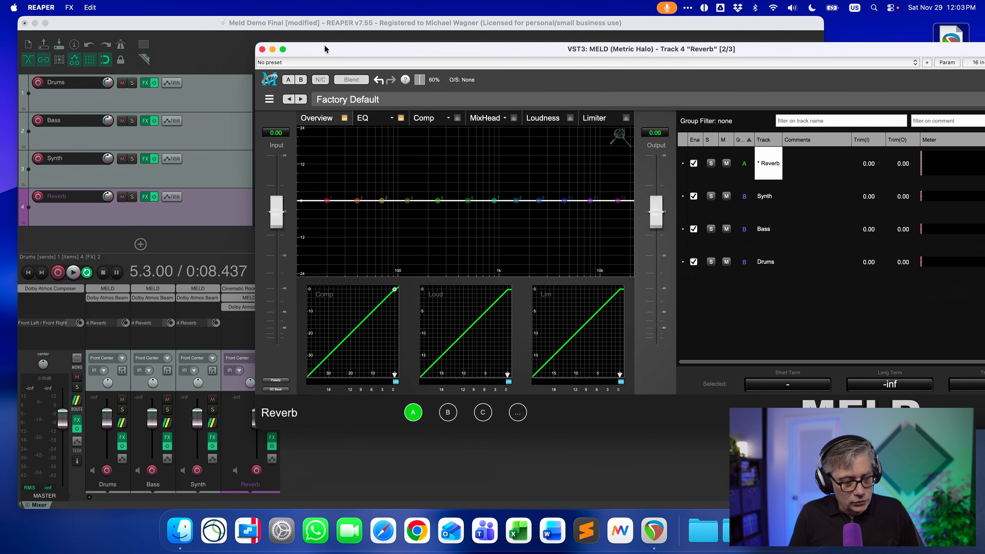
double_click(108, 289)
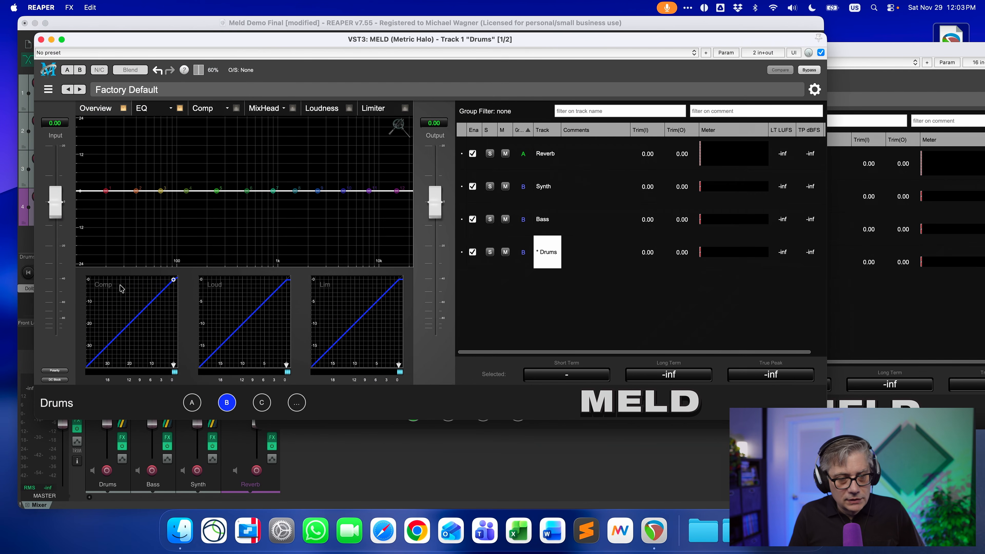
left_click_drag(331, 40, 553, 115)
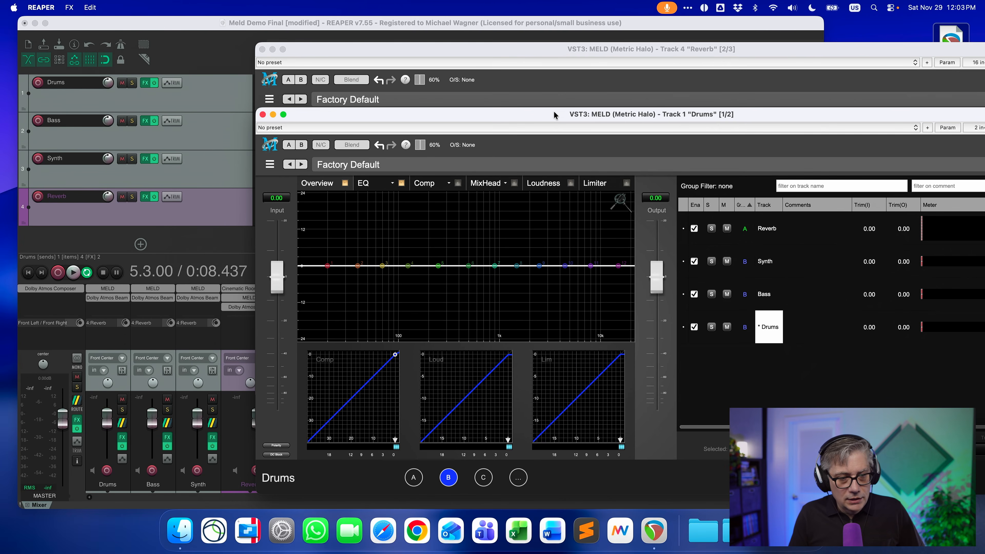
left_click(157, 293)
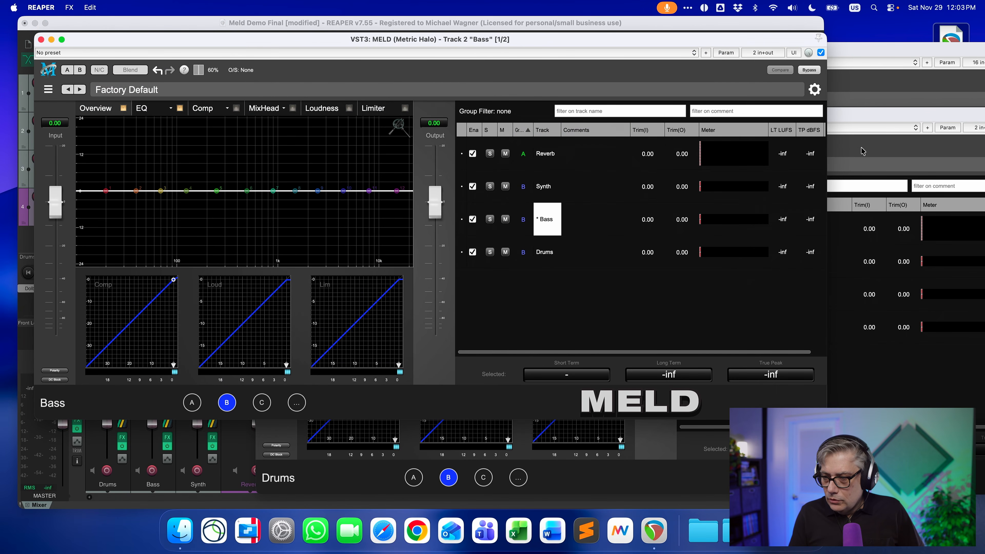
Step: Place the Drums MELD window below the Bass one's EQ graph and try moving a mid-frequency EQ band in Drums
left_click(873, 121)
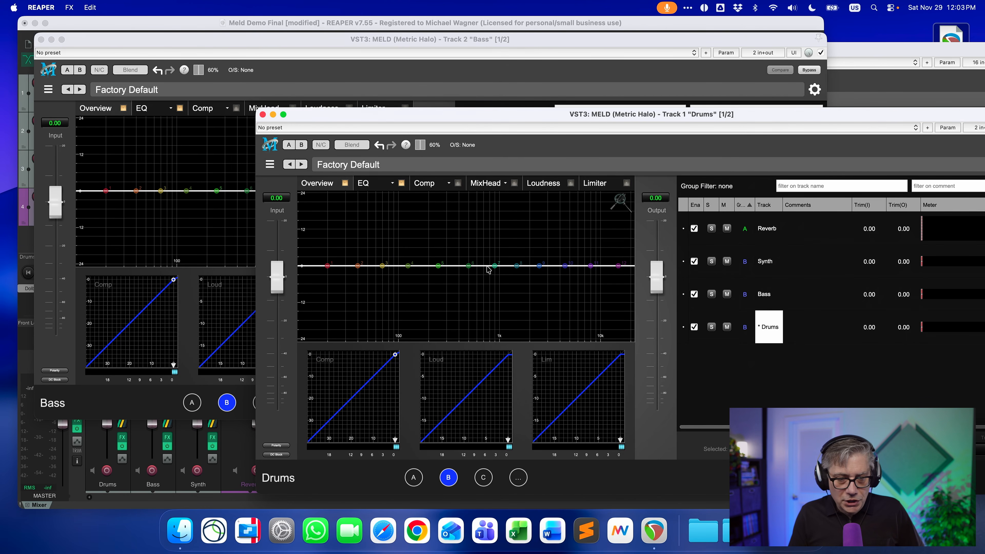
left_click_drag(501, 117, 359, 227)
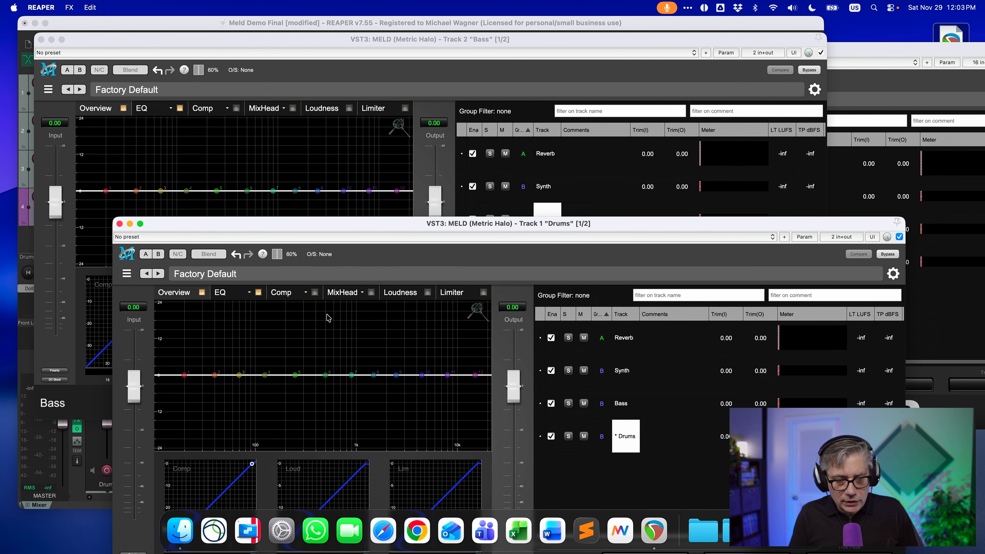
left_click(352, 376)
mouse_move(353, 376)
left_mouse_down()
mouse_move(384, 283)
mouse_move(349, 396)
mouse_move(292, 377)
mouse_move(322, 407)
mouse_move(310, 372)
mouse_move(330, 351)
mouse_move(352, 363)
mouse_move(352, 379)
left_mouse_up()
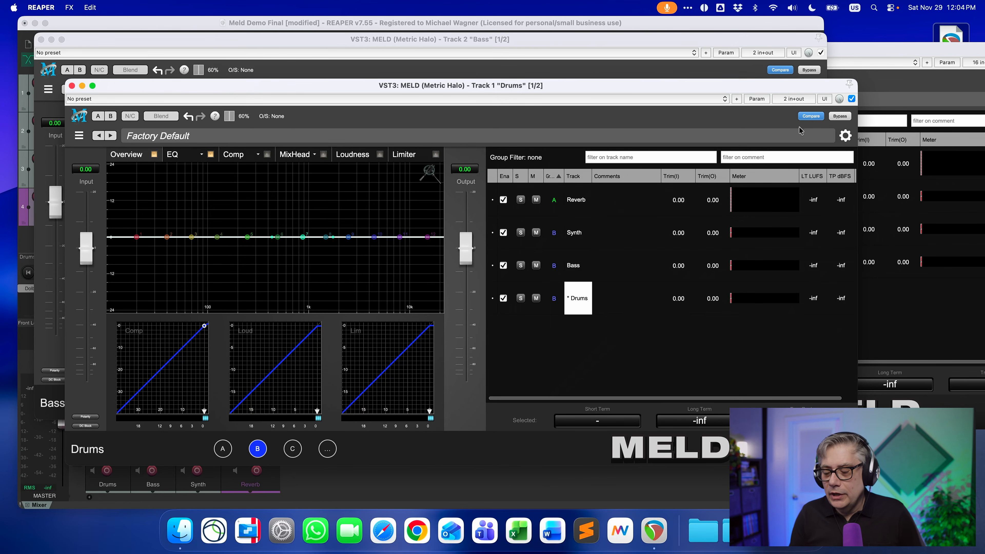
Step: Enable Shared Sidechain Support in the Drums track's MELD settings and close the settings
left_click(845, 136)
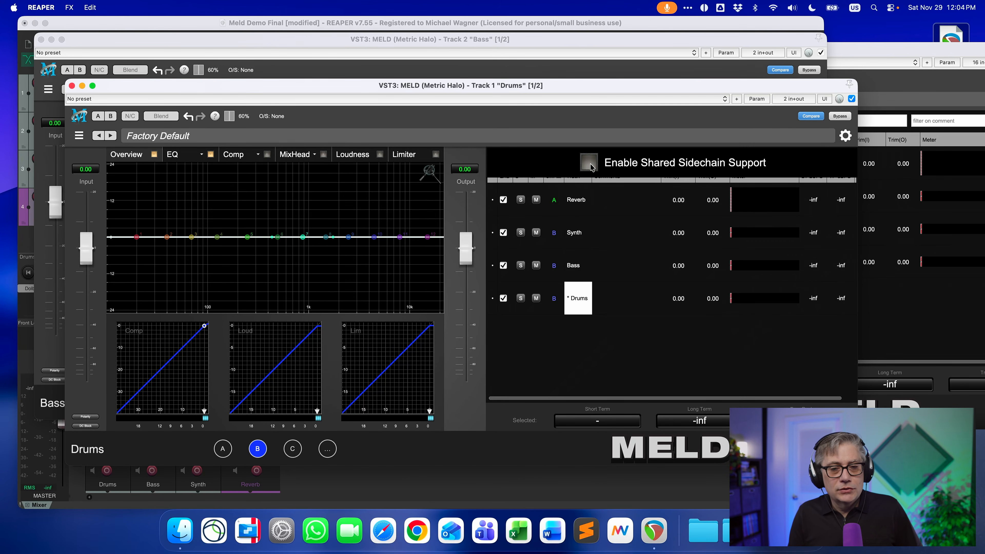
left_click(585, 164)
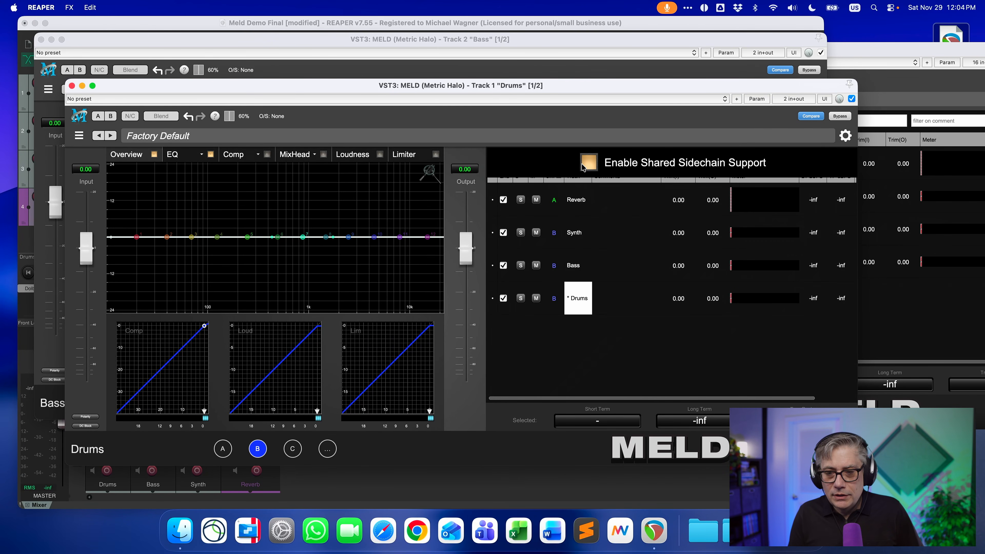
left_click(845, 135)
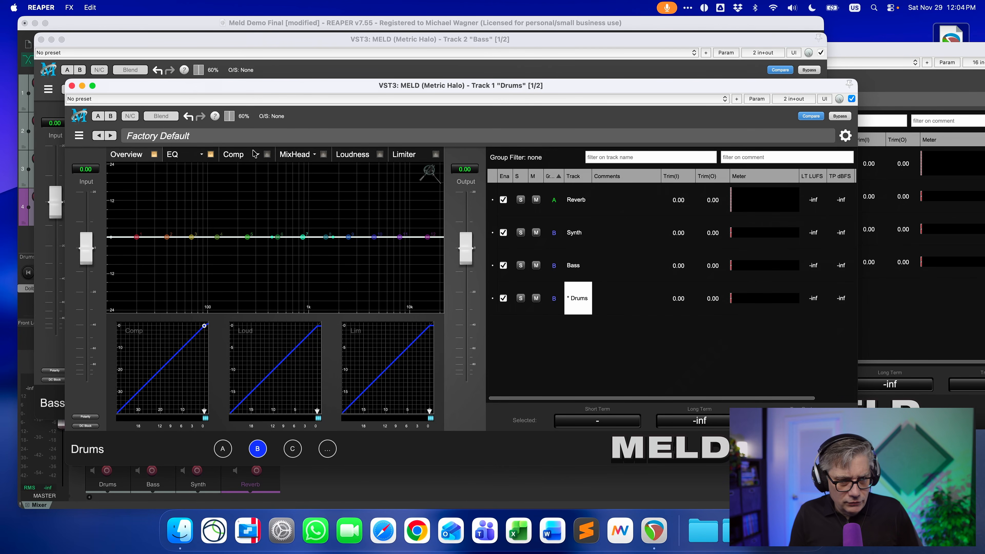
Step: Show the Comp section in the Drums track's MELD and recheck the Enable Shared Sidechain Support setting
left_click(244, 156)
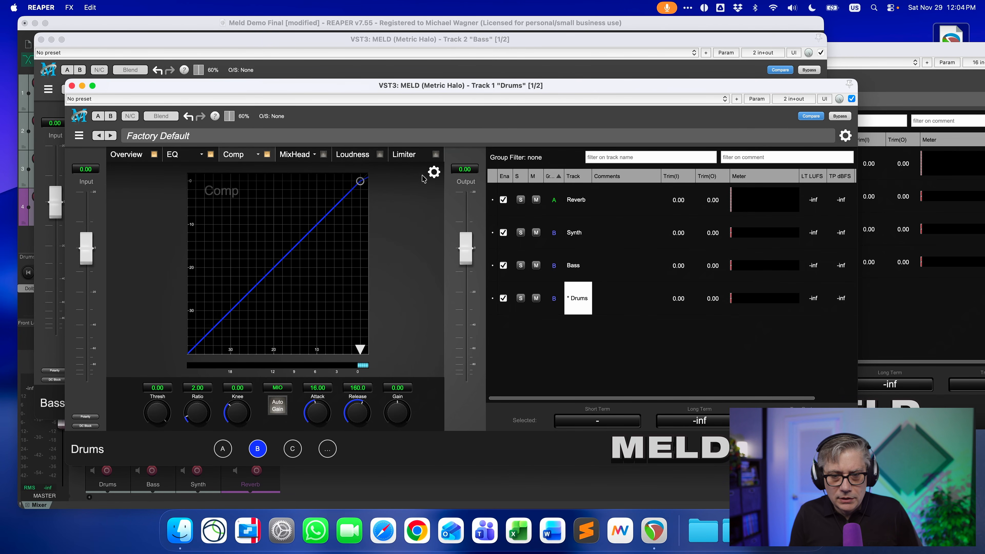
left_click(845, 136)
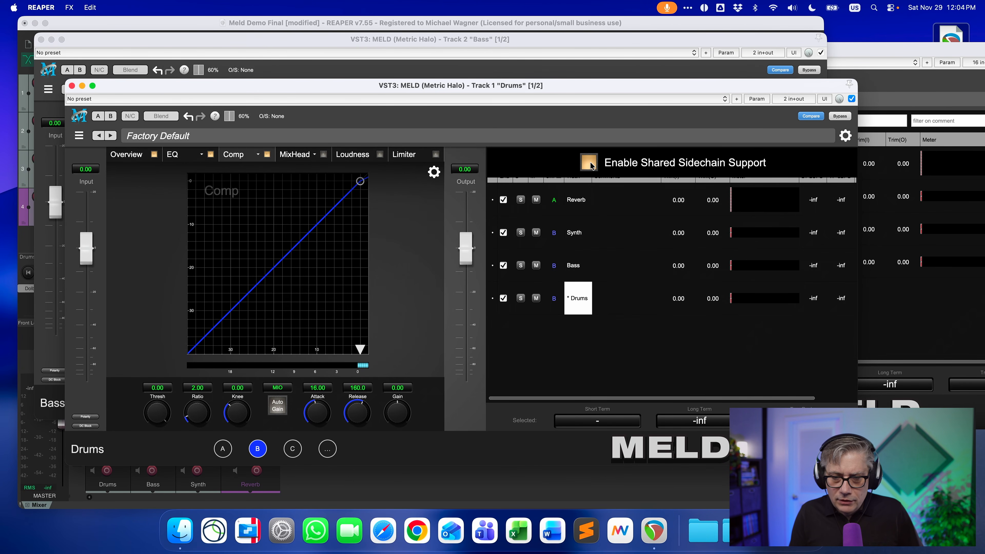
left_click(590, 164)
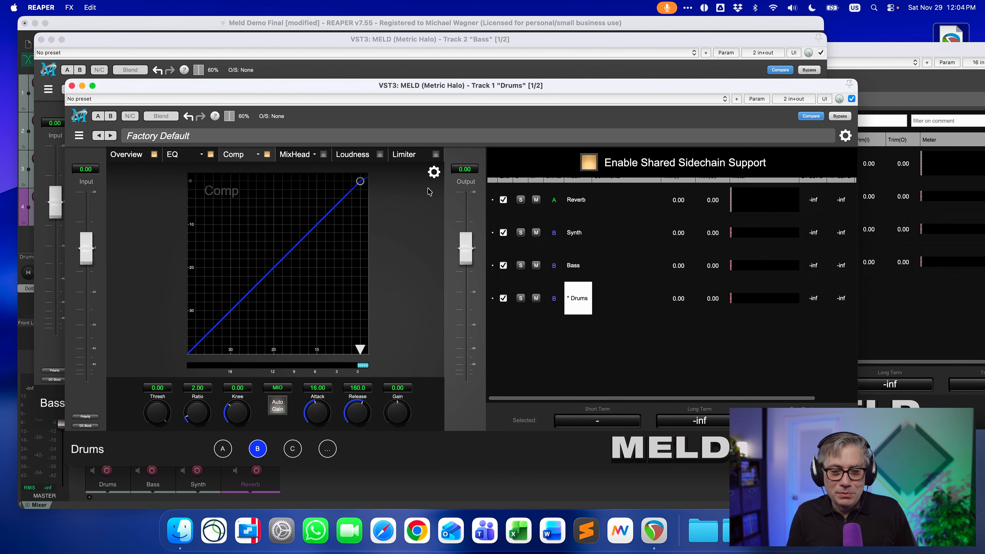
Step: Open the compressor's Side Chain Configuration for group B and examine the All listening to Sidechain and All channels modes
left_click(434, 172)
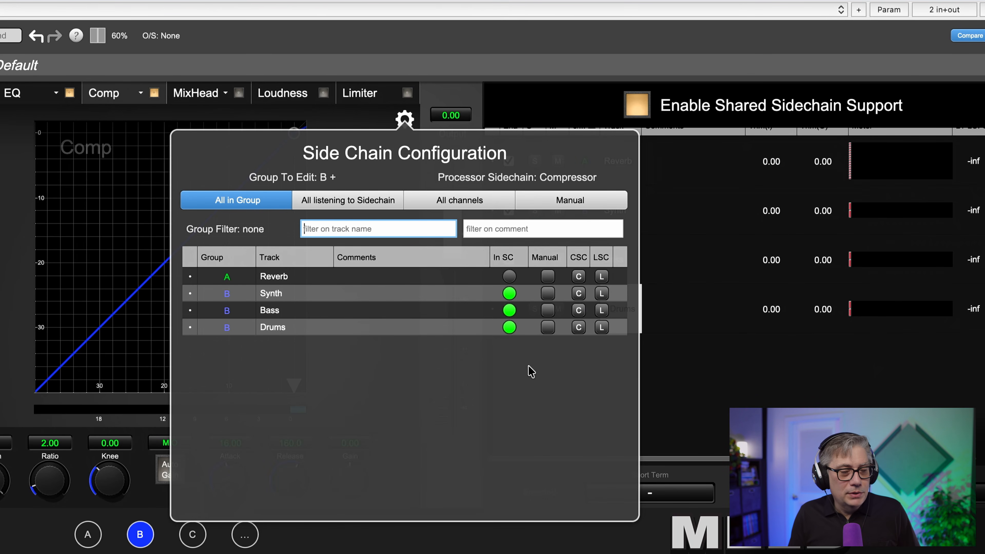
left_click(356, 207)
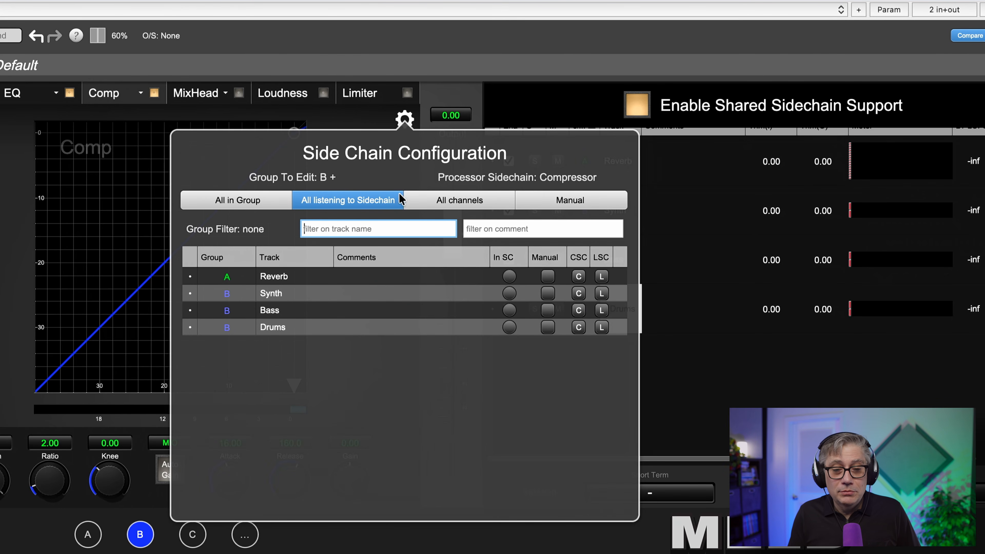
left_click(458, 207)
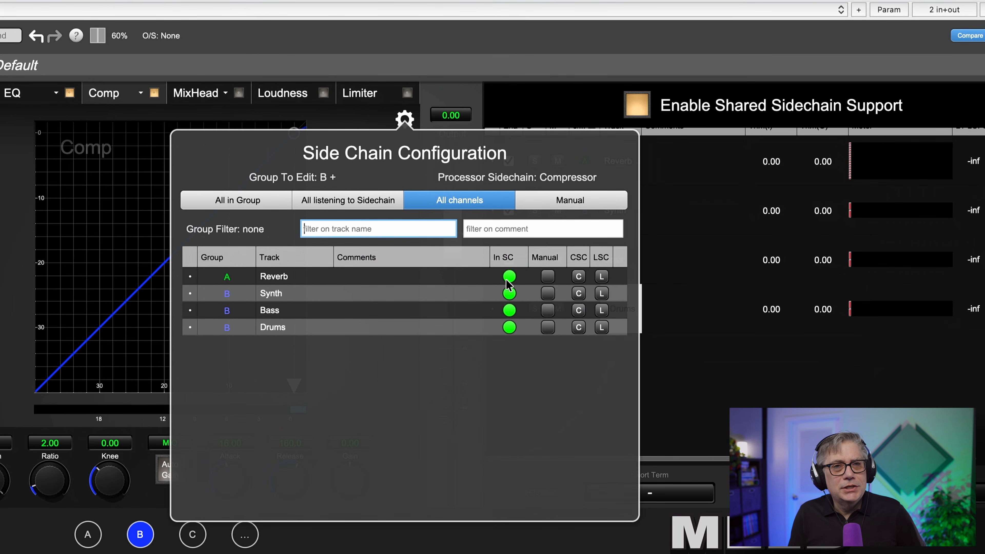
Step: Set group B's compressor side chain to Manual with Drums as its source, and turn on CSC and LSC for Reverb
left_click(564, 202)
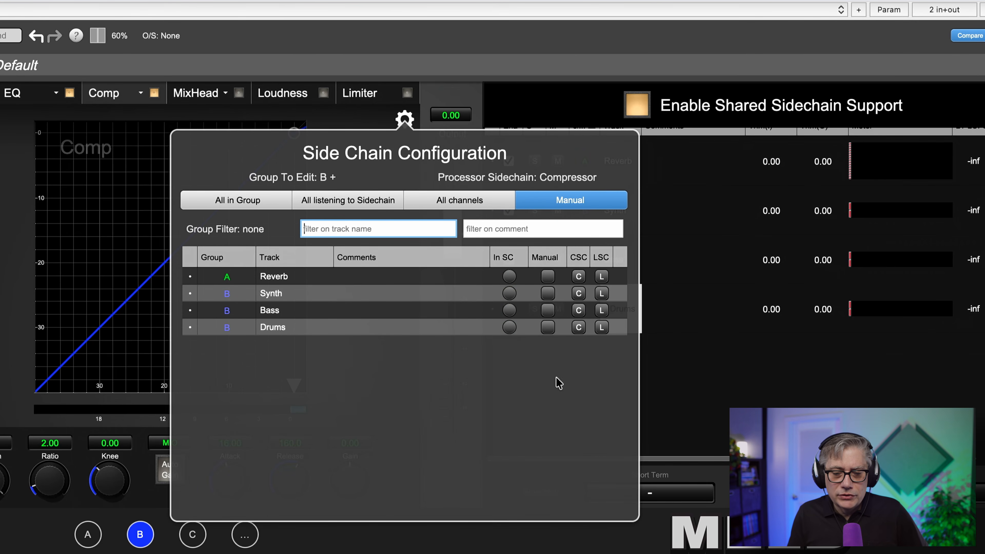
left_click(548, 327)
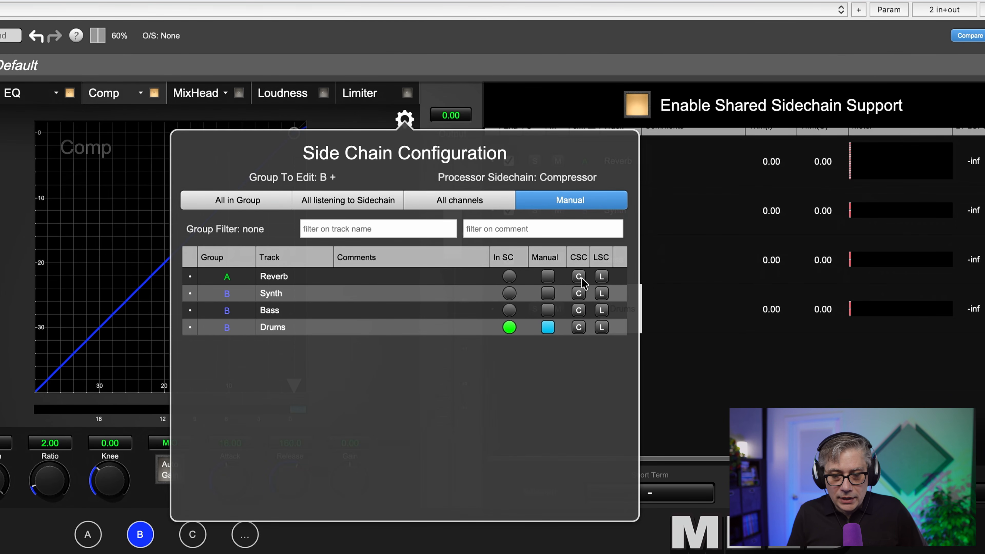
left_click(603, 277)
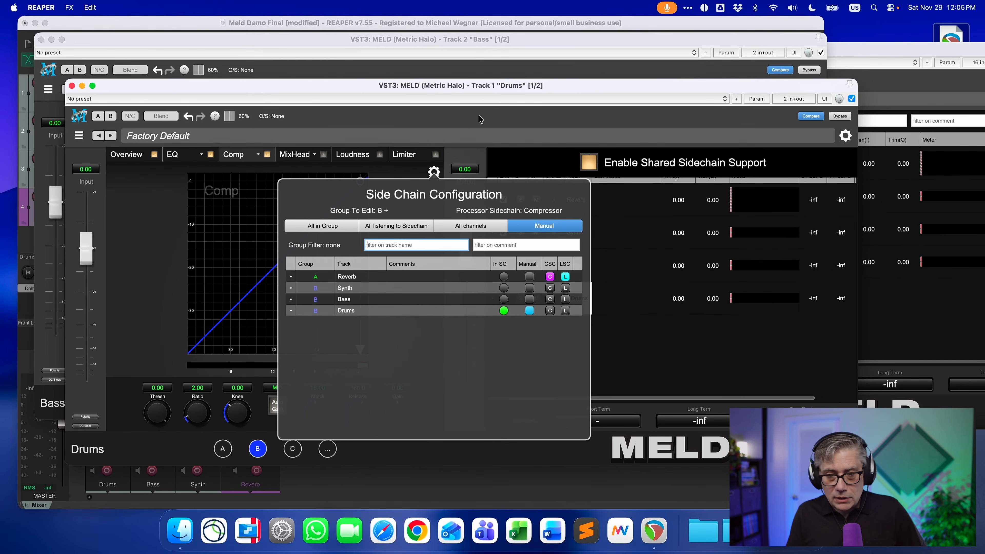
Step: Close the Side Chain Configuration and the Drums and Bass MELD windows, and move Reverb's MELD window fully into view
left_click(164, 239)
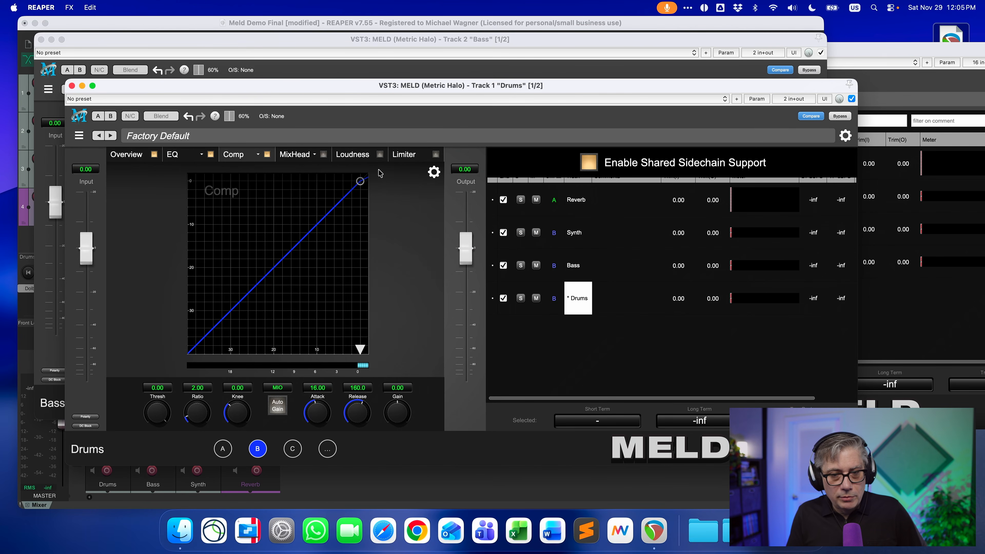
left_click(72, 86)
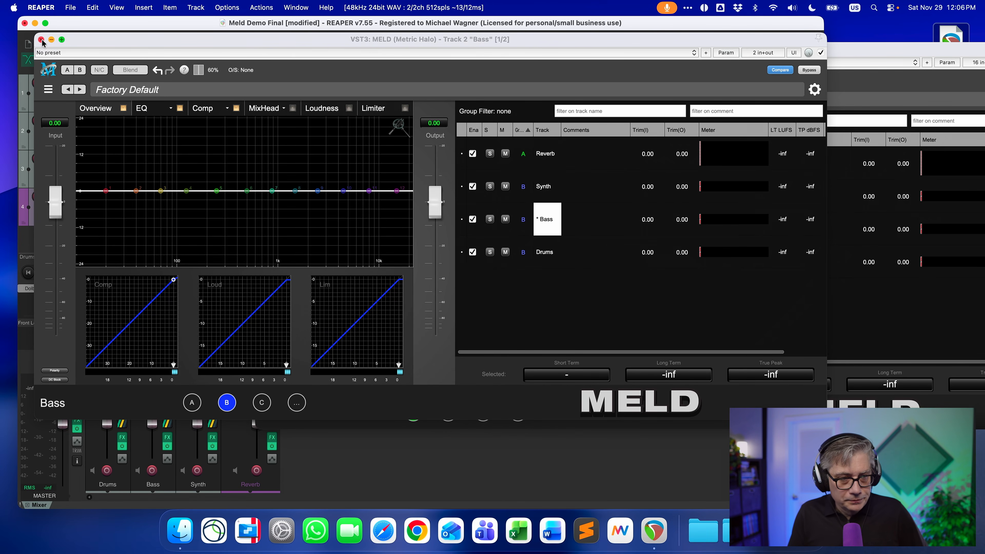
left_click(41, 39)
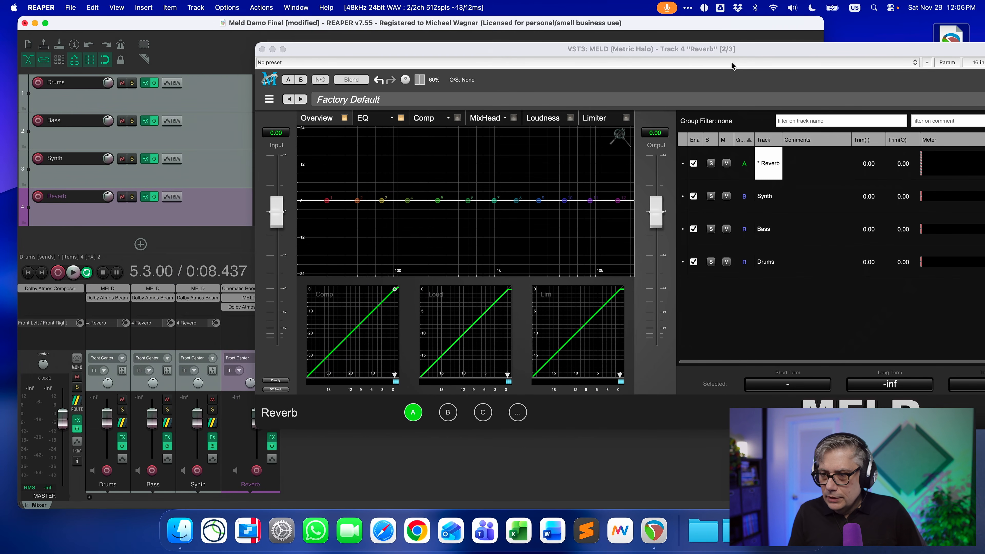
left_click_drag(787, 47, 698, 54)
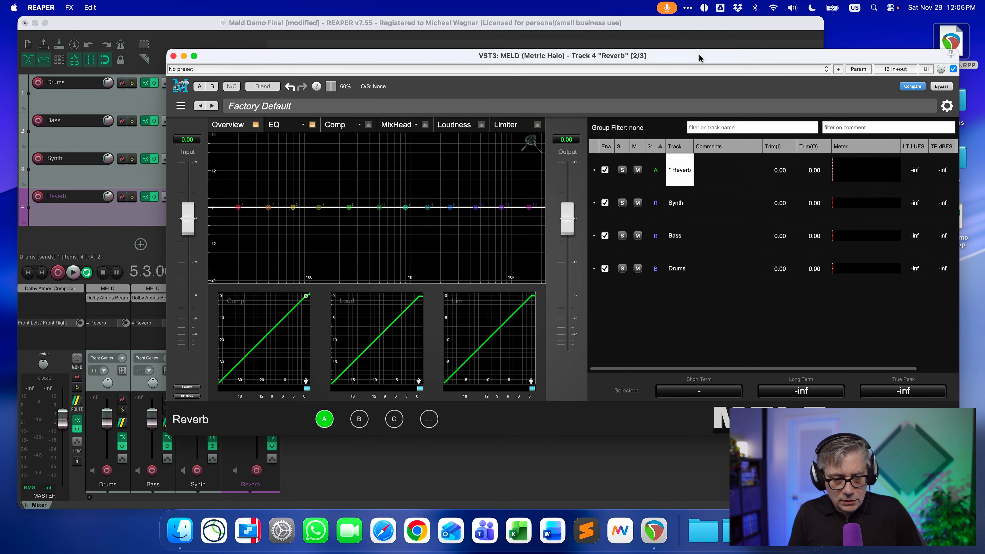
Step: Play the project, turn on the compressor in Reverb's MELD, and lower its threshold to about -14.88
left_click(72, 273)
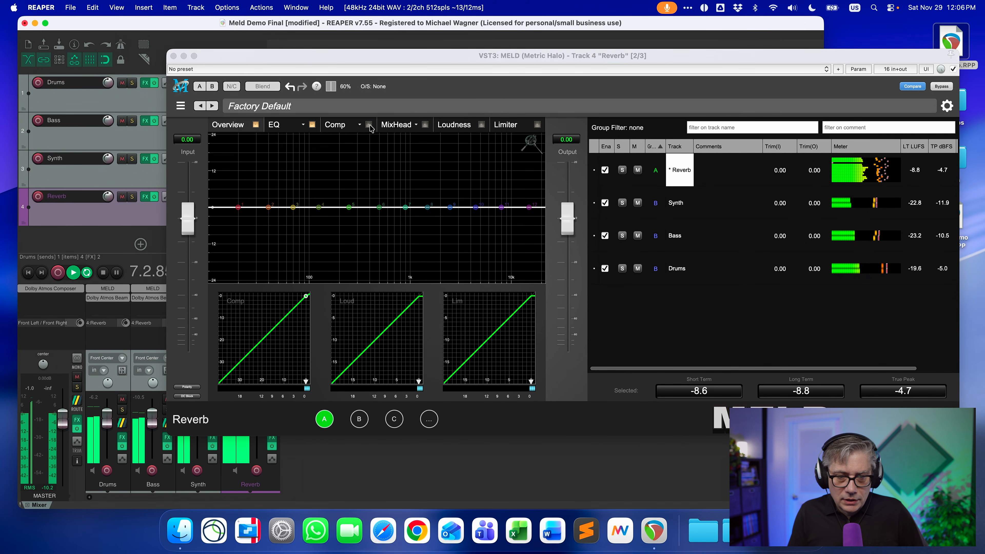
left_click(359, 128)
left_click(352, 126)
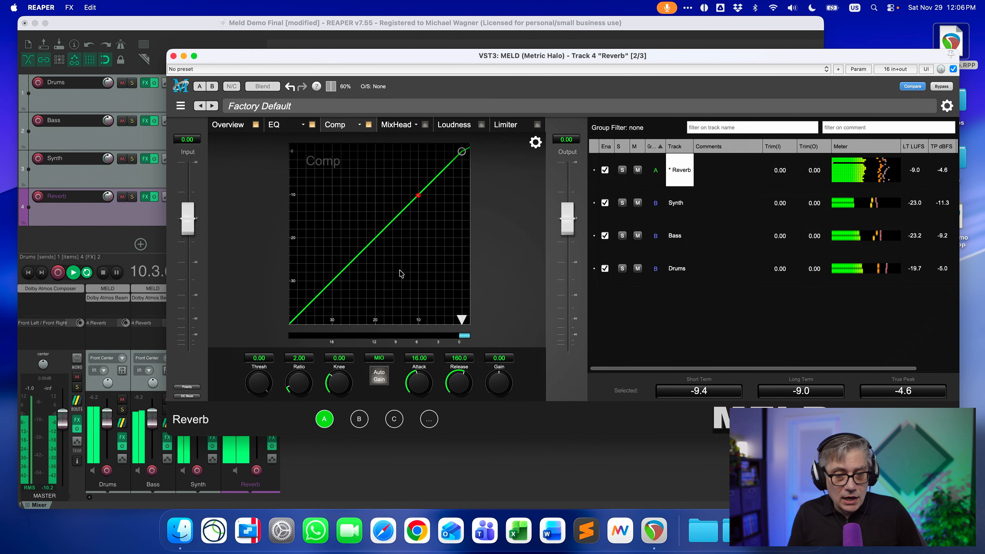
mouse_move(259, 390)
left_mouse_down()
mouse_move(237, 416)
mouse_move(248, 411)
left_mouse_up()
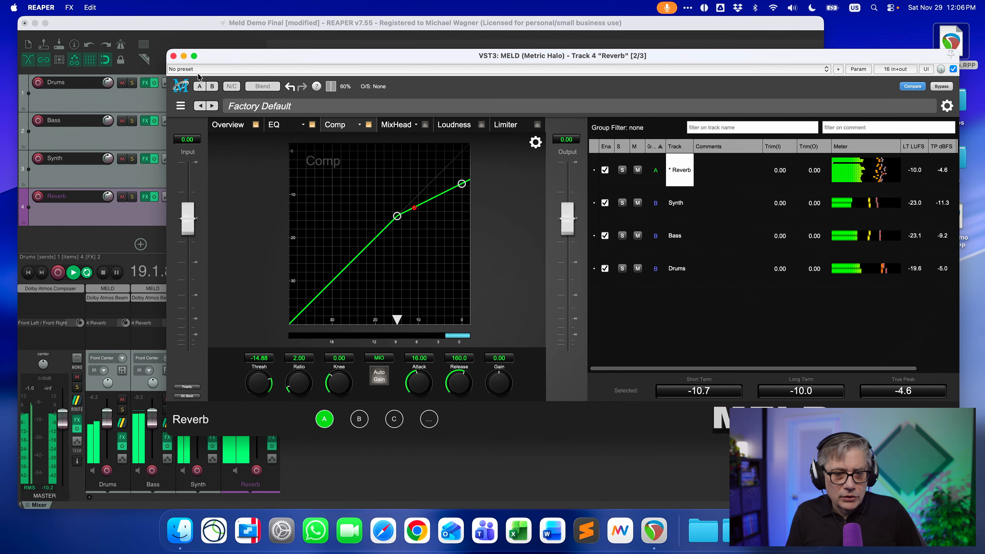
Step: Turn on the Limiter in Reverb's MELD and lower its threshold, and try the input Polarity switch
left_click(507, 130)
left_click_drag(362, 238, 351, 269)
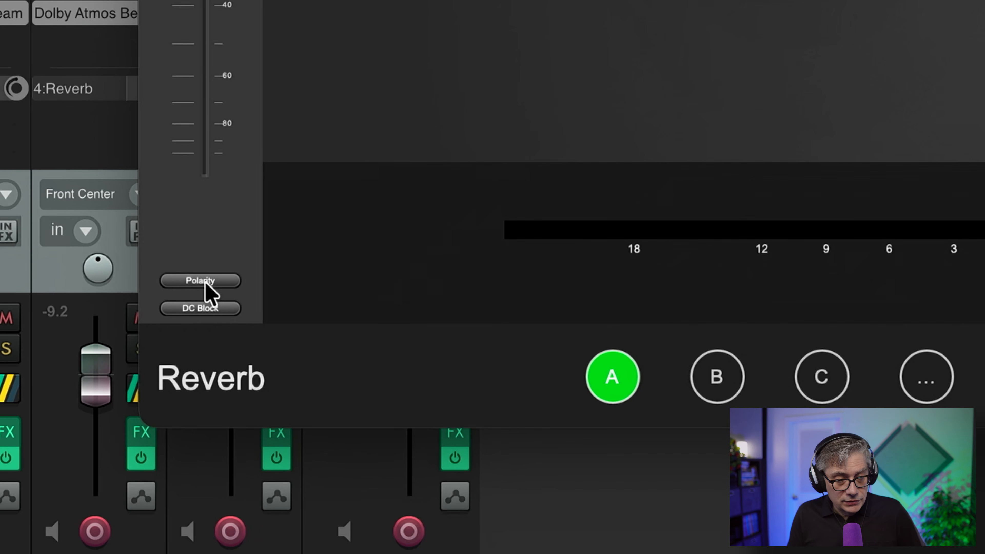
left_click(204, 281)
left_click(205, 281)
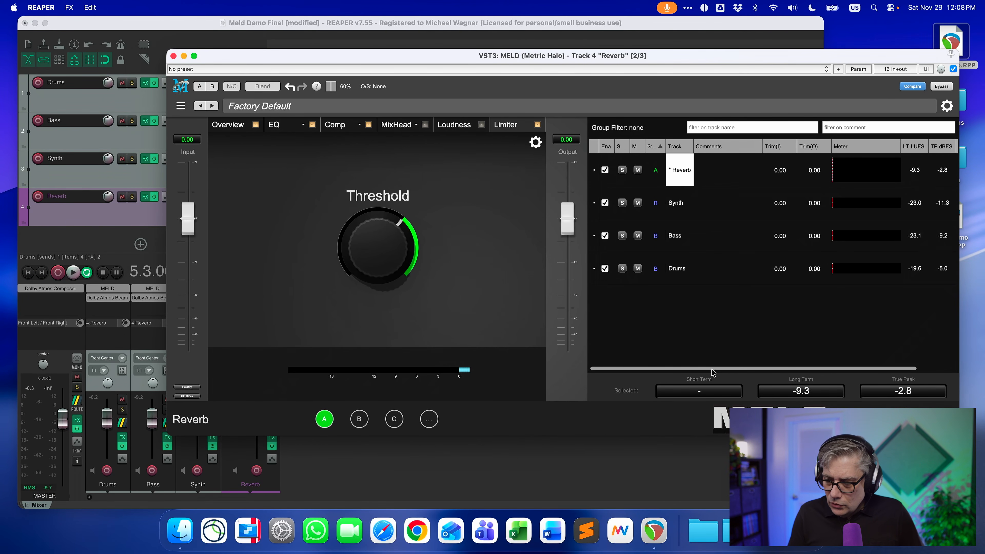
Step: Show the Ref, CSC and LSC columns of MELD's track list and enlarge the Reverb plugin window
left_click_drag(712, 369, 837, 358)
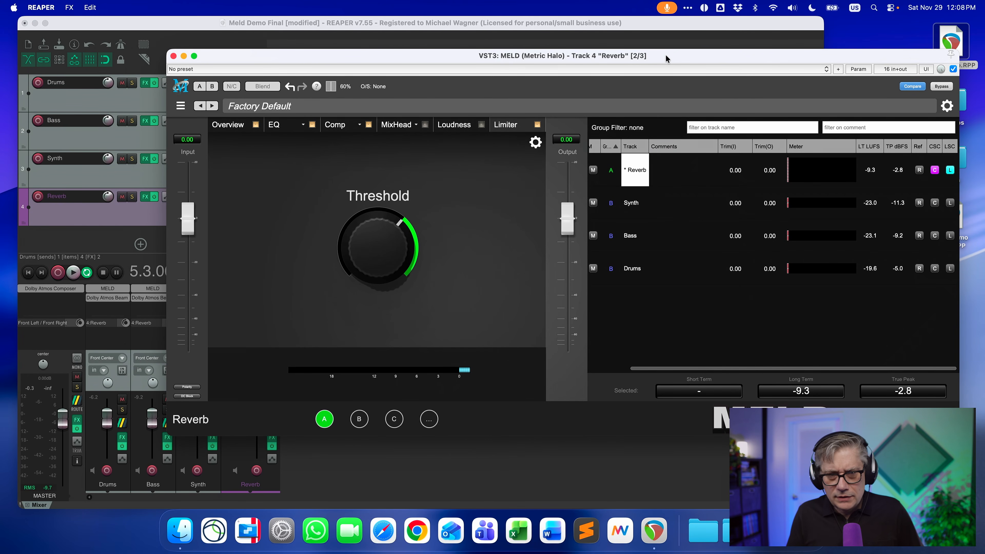
left_click_drag(666, 58, 565, 30)
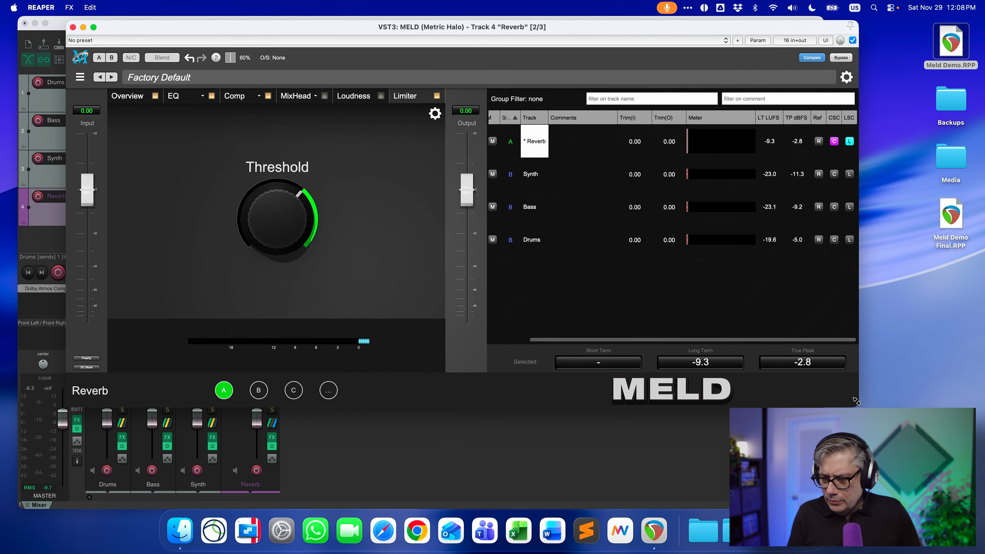
left_click_drag(855, 403, 931, 436)
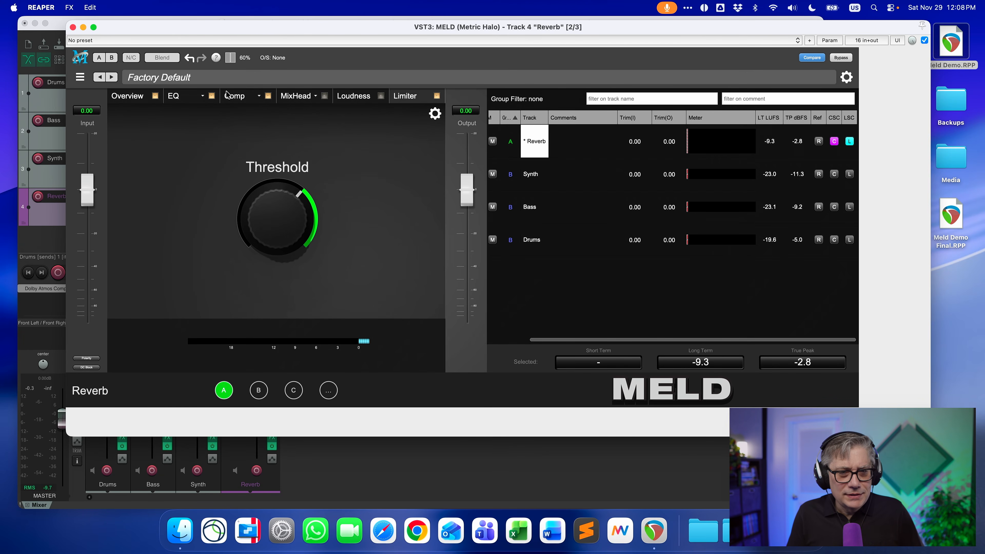
Step: Try scaling the MELD interface to 250% and return it to 60%
left_click(245, 58)
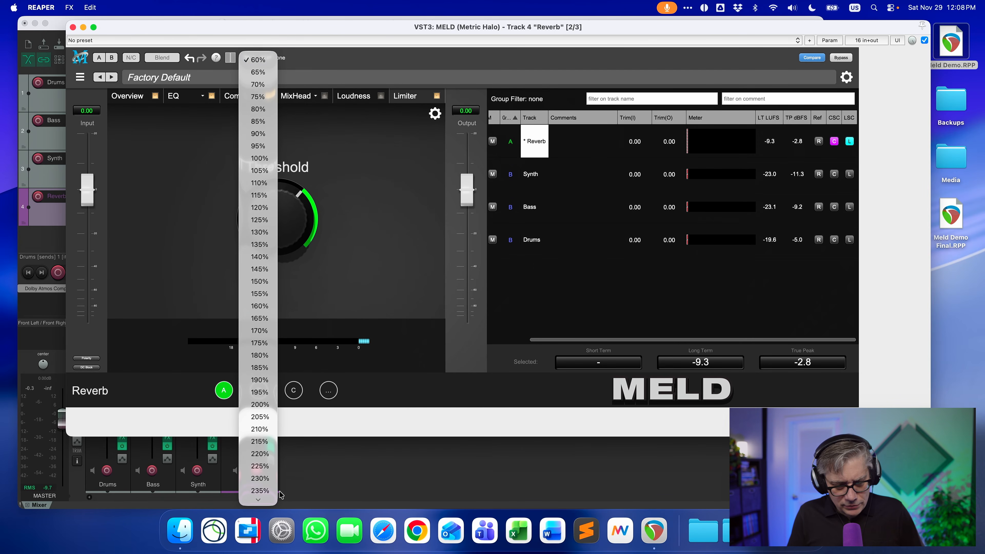
left_click(259, 498)
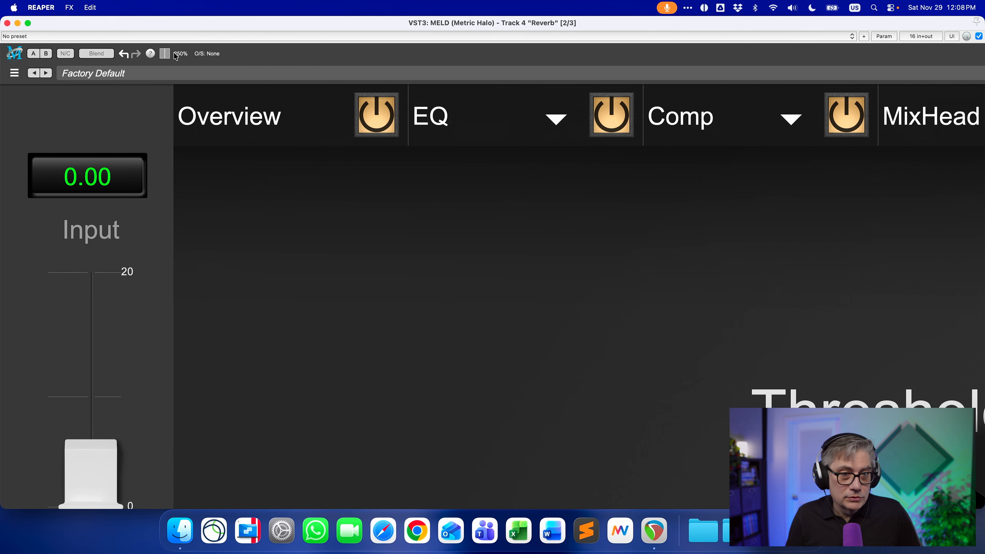
left_click(182, 54)
mouse_move(197, 11)
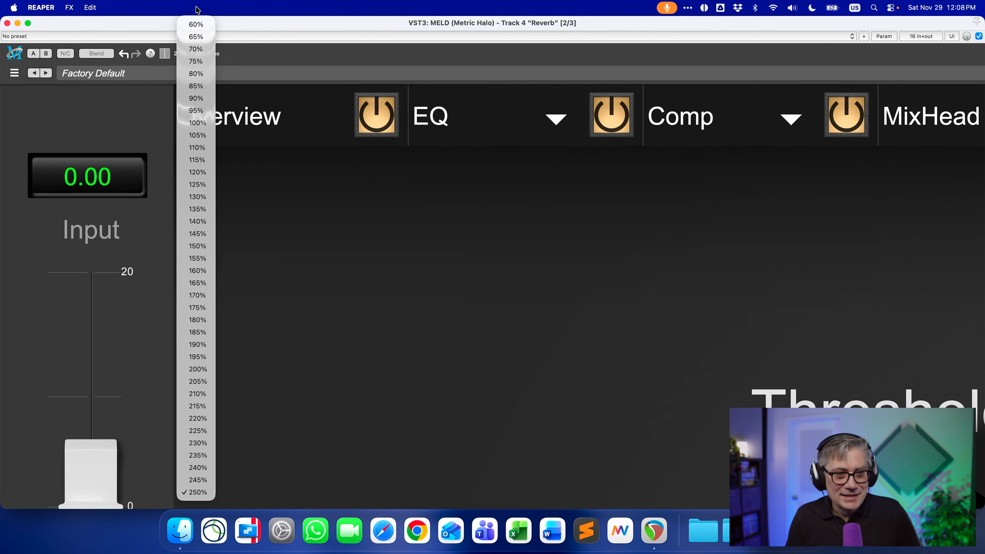
left_click(195, 24)
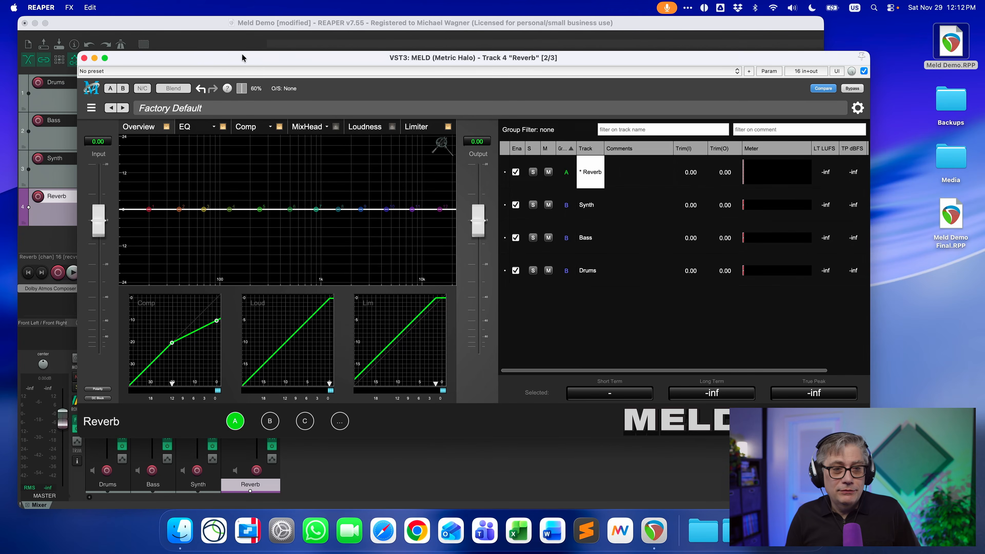
Step: Close Reverb's MELD window and save the Meld Demo project
left_click(84, 58)
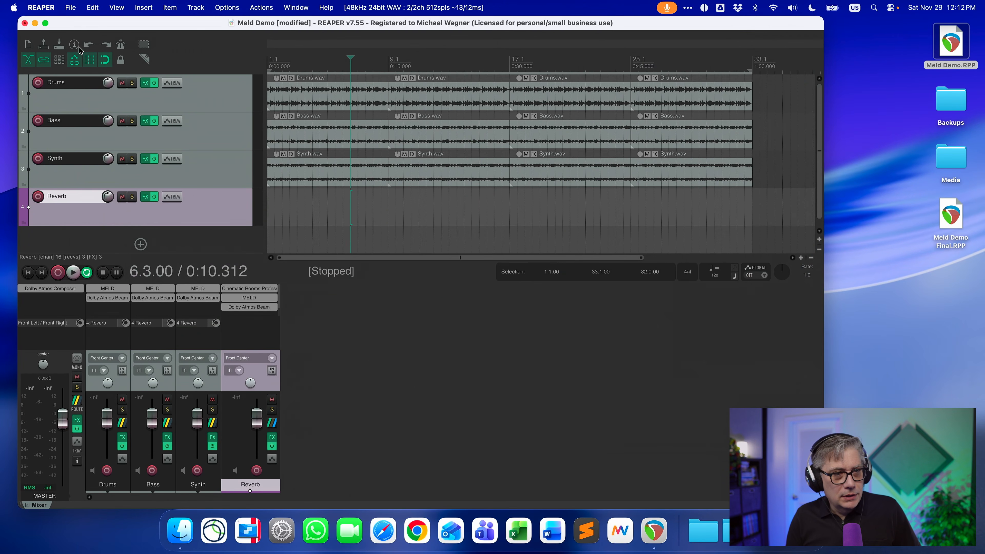
left_click(65, 6)
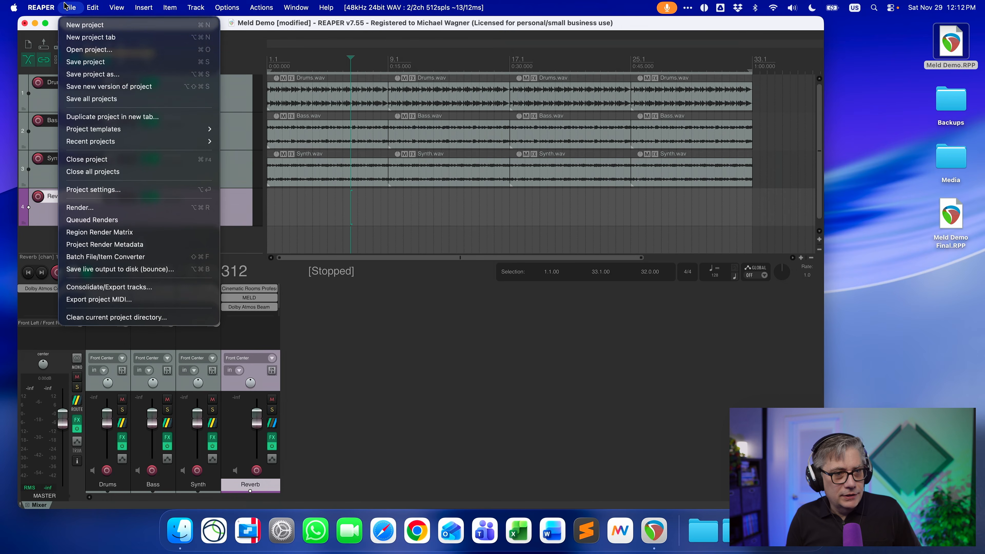
left_click(103, 64)
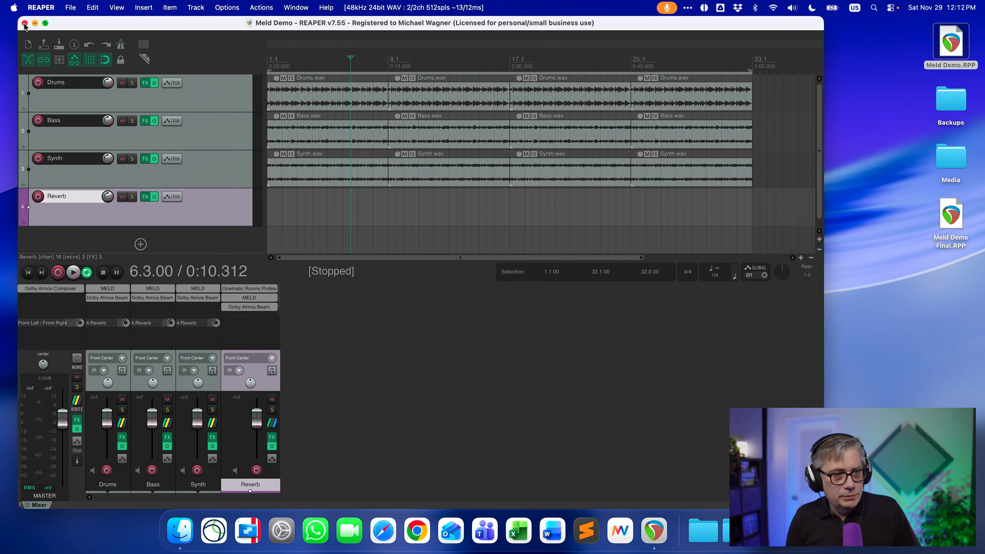
Step: Close REAPER, reopen Meld Demo.RPP from the desktop, and show the MELD plugin on the Reverb track
left_click(24, 23)
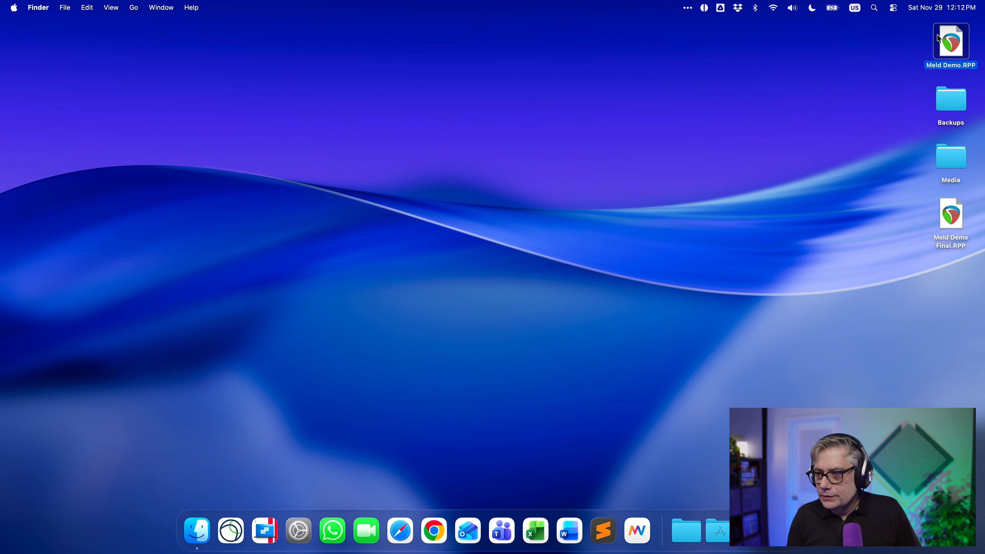
double_click(944, 41)
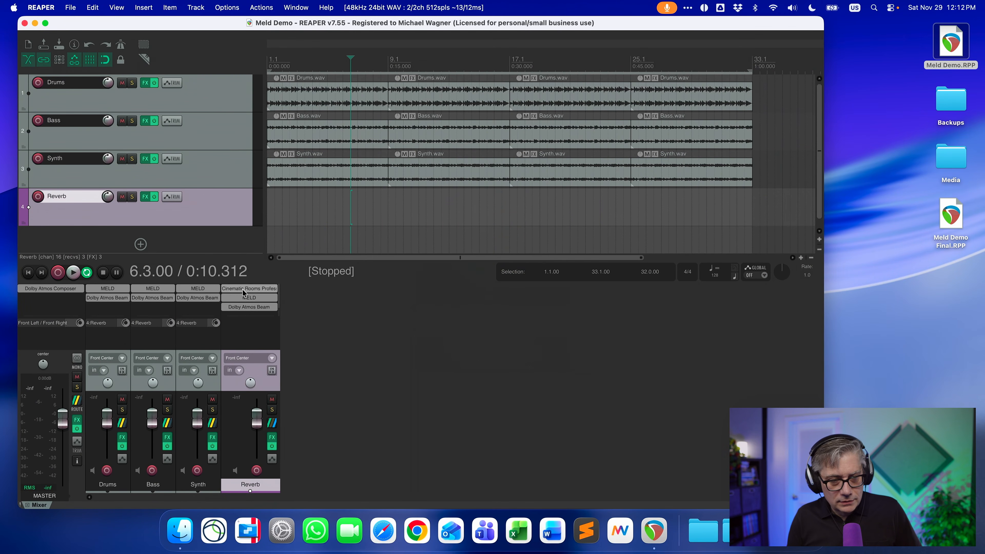
left_click(252, 298)
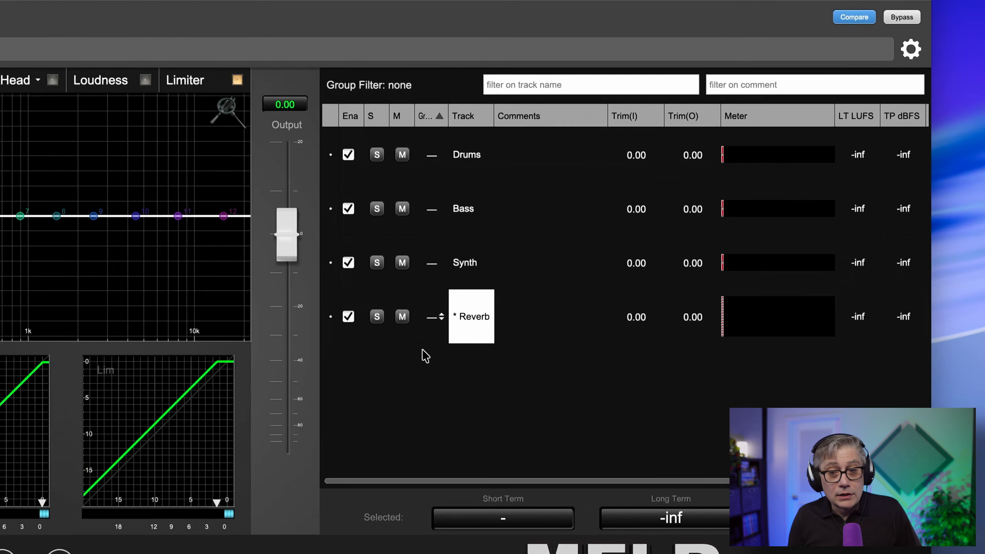